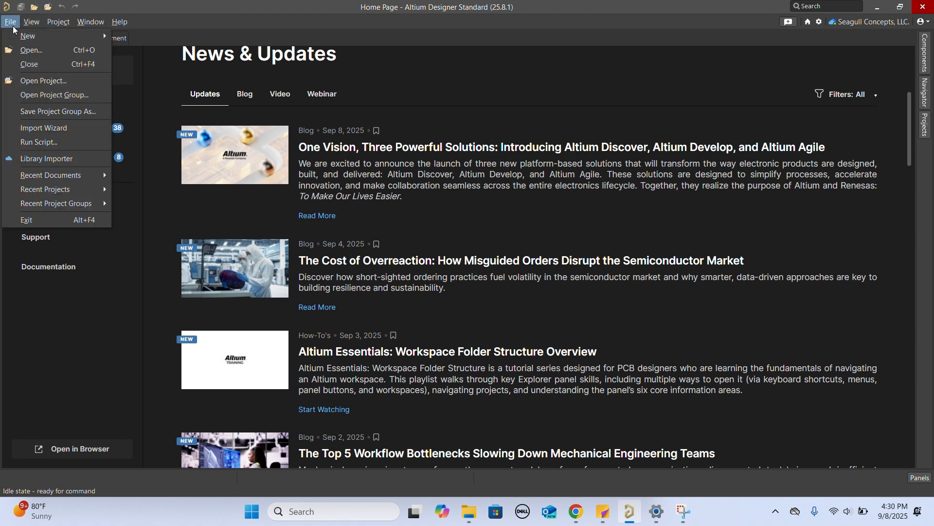
# - Create a new CAM document
pyautogui.moveTo(49, 36)
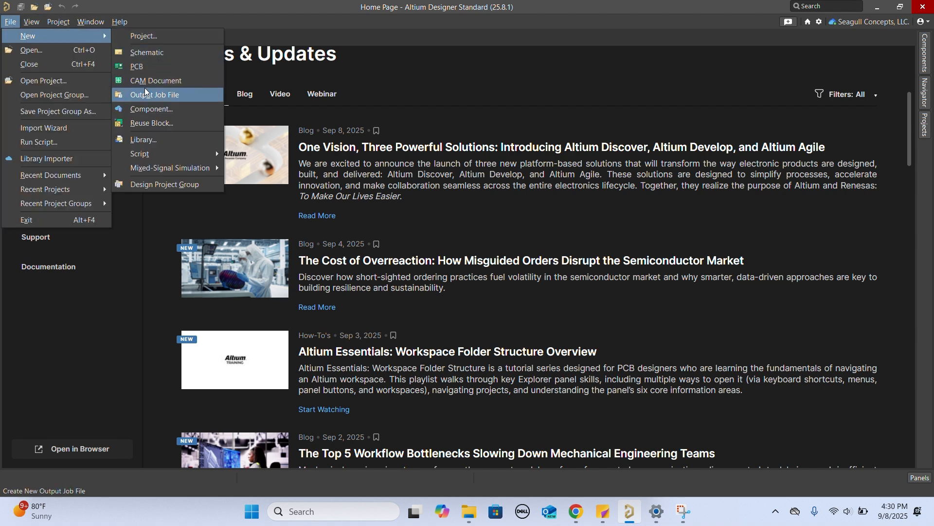
pyautogui.click(187, 81)
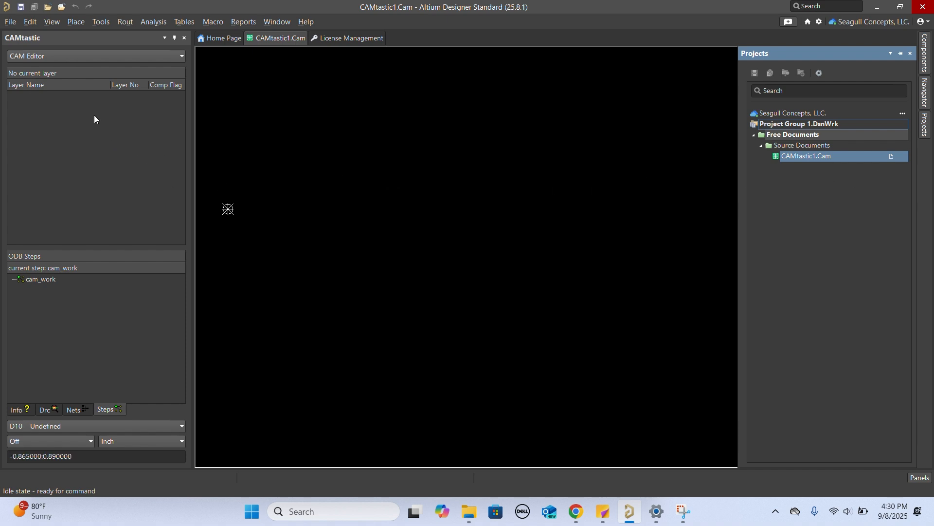
pyautogui.click(11, 23)
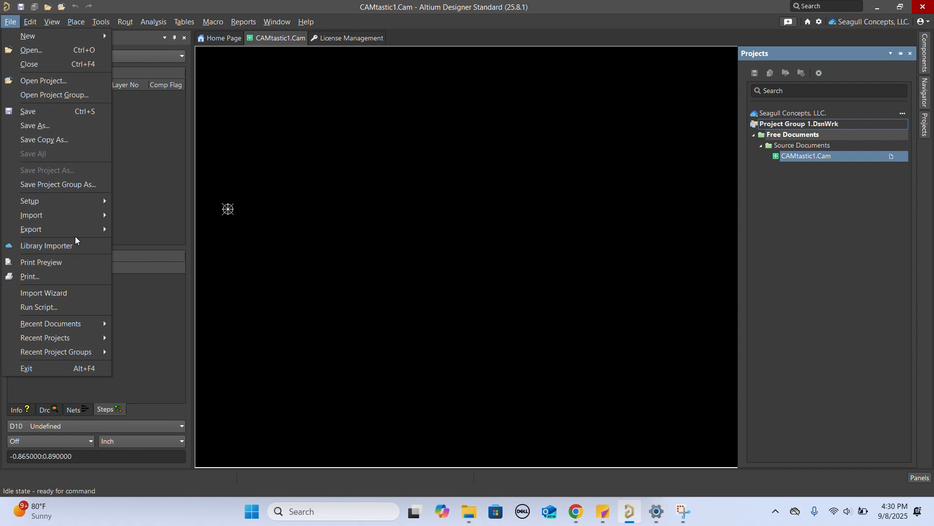
pyautogui.click(399, 25)
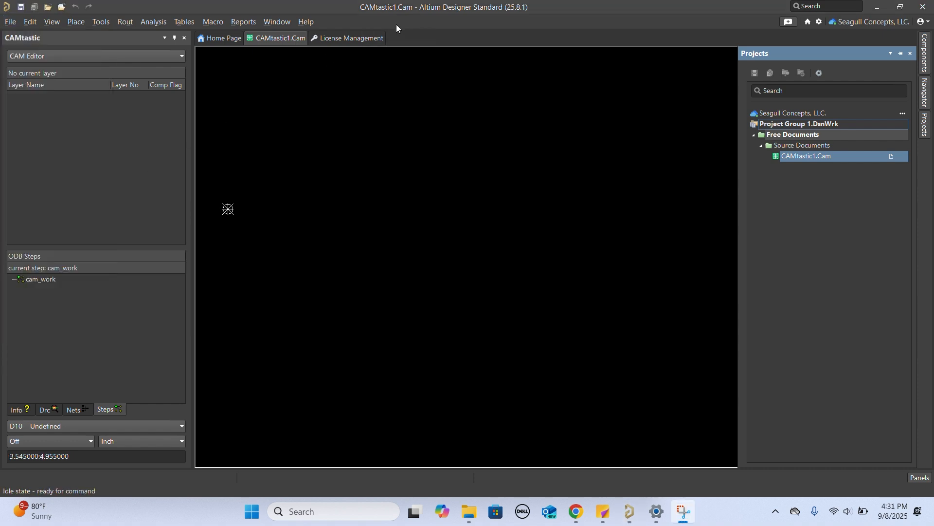
# - Import all the Gerber files from the pwr_reg_gerbers folder, from power_reg_thruhole through power_reg_thruhole_Soldermask_Top, with the default RS-274-X options
pyautogui.click(10, 21)
pyautogui.moveTo(90, 222)
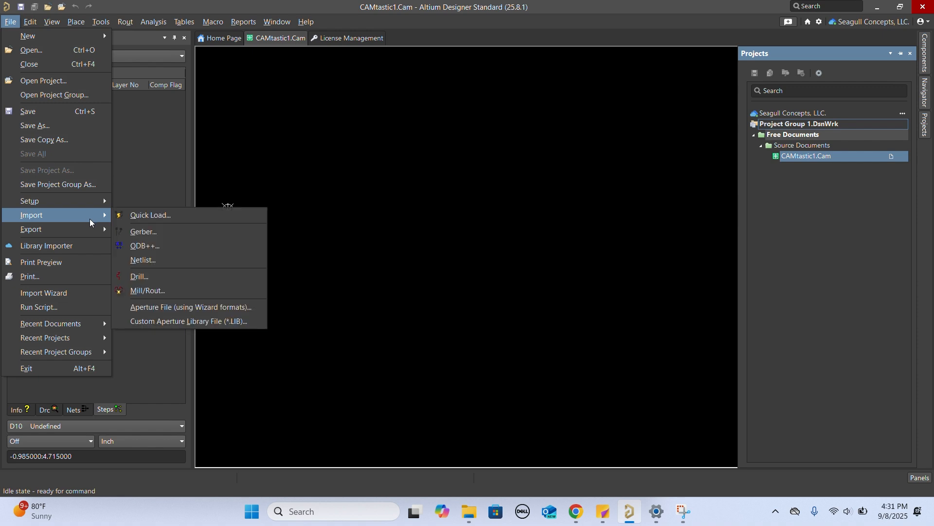
pyautogui.click(146, 232)
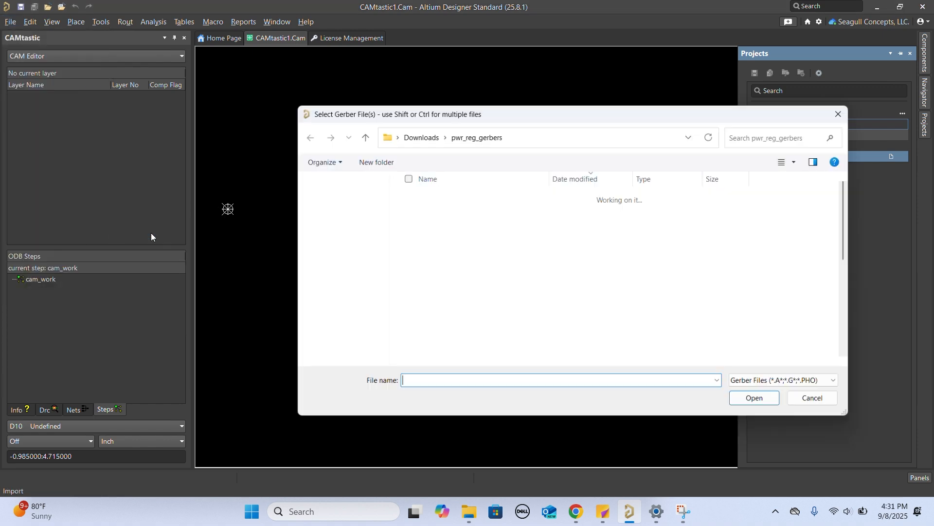
pyautogui.scroll(-1, 542, 246)
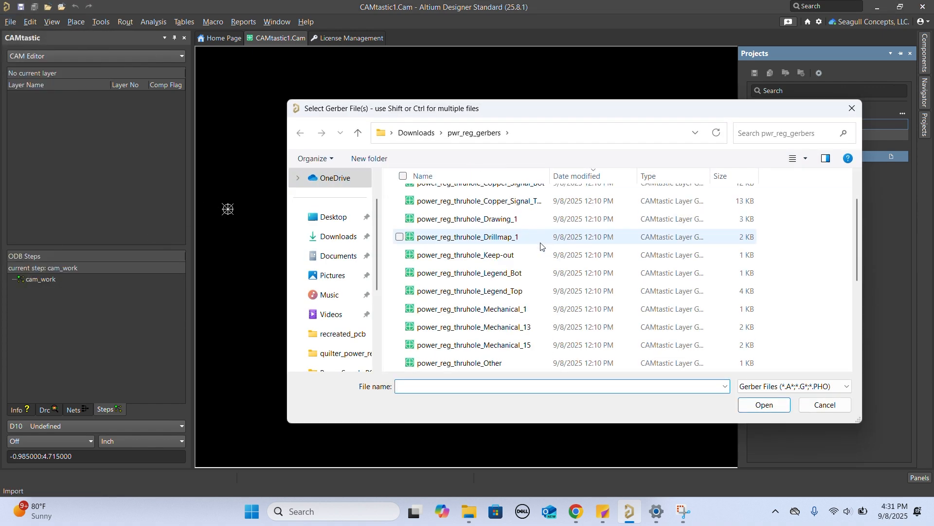
pyautogui.scroll(-2, 542, 246)
pyautogui.scroll(-1, 542, 246)
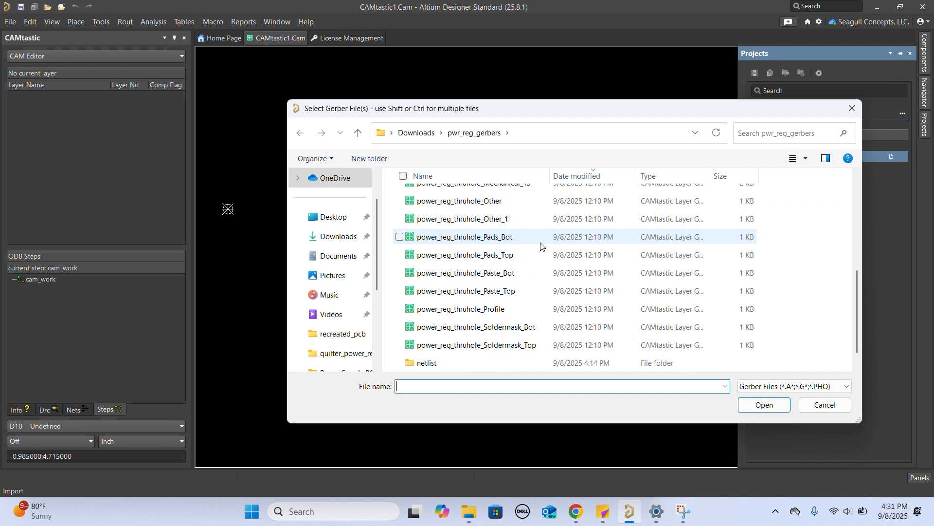
pyautogui.scroll(4, 542, 246)
pyautogui.click(487, 217)
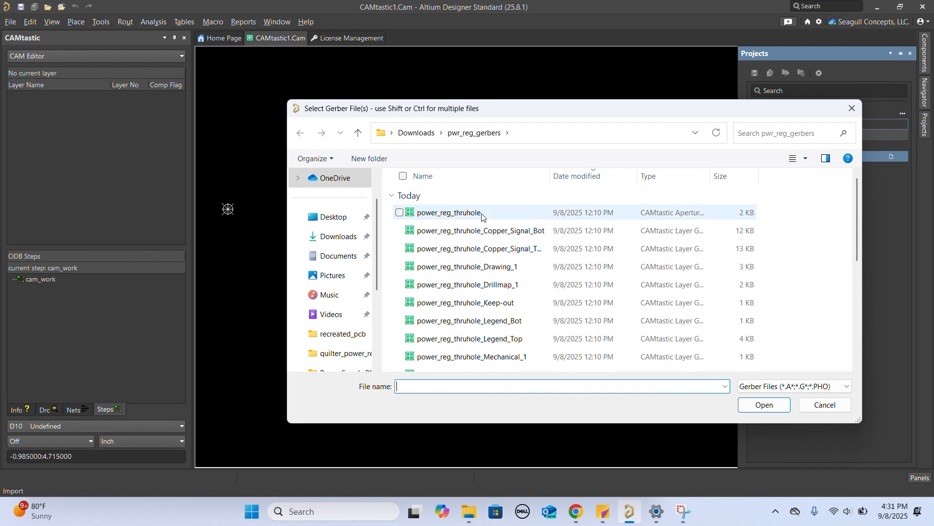
pyautogui.scroll(-3, 514, 273)
pyautogui.scroll(-1, 514, 277)
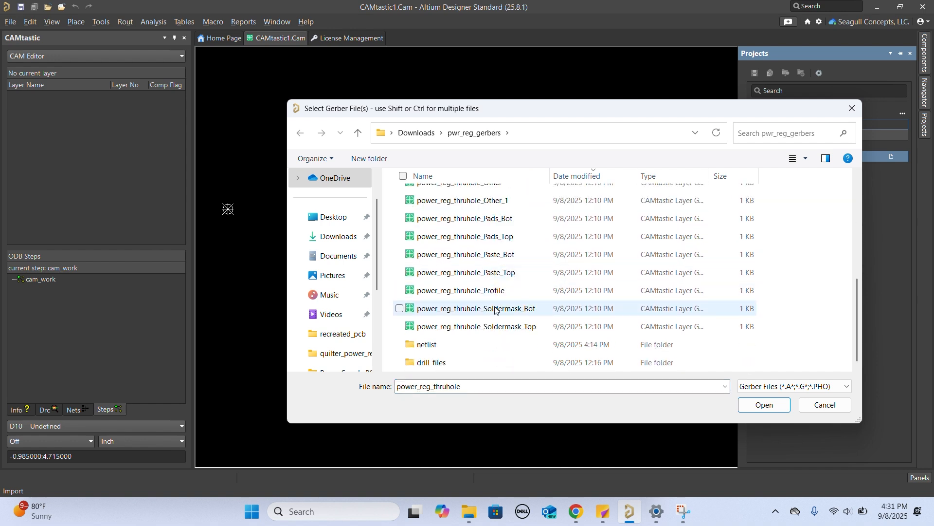
pyautogui.keyDown('shift'); pyautogui.click(608, 326); pyautogui.keyUp('shift')
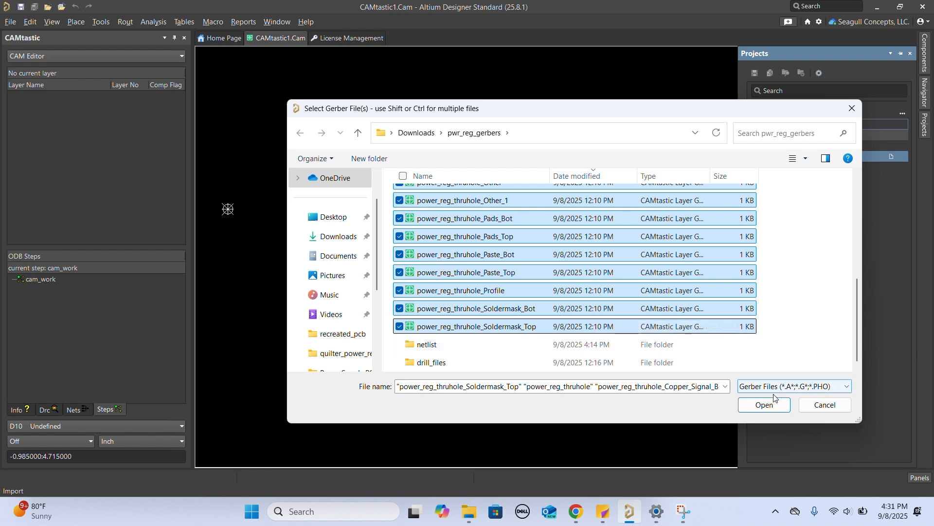
pyautogui.click(765, 406)
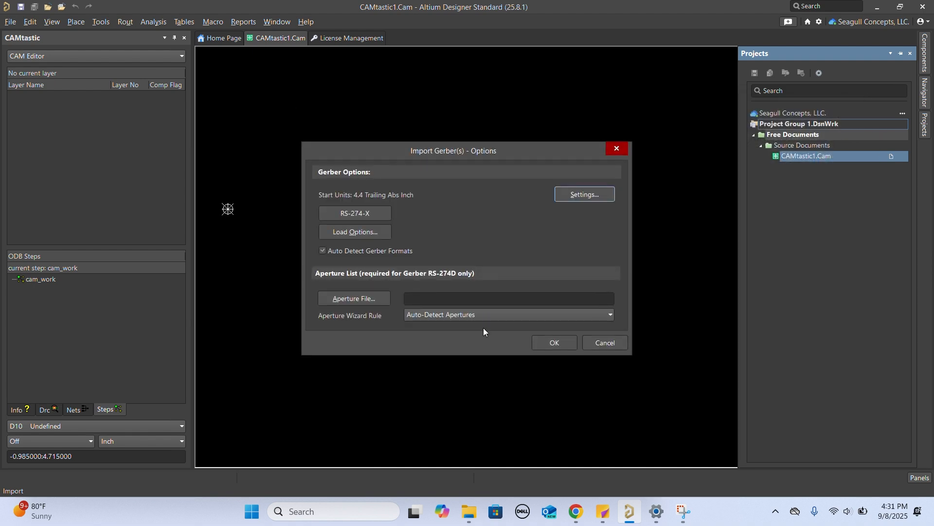
pyautogui.click(555, 343)
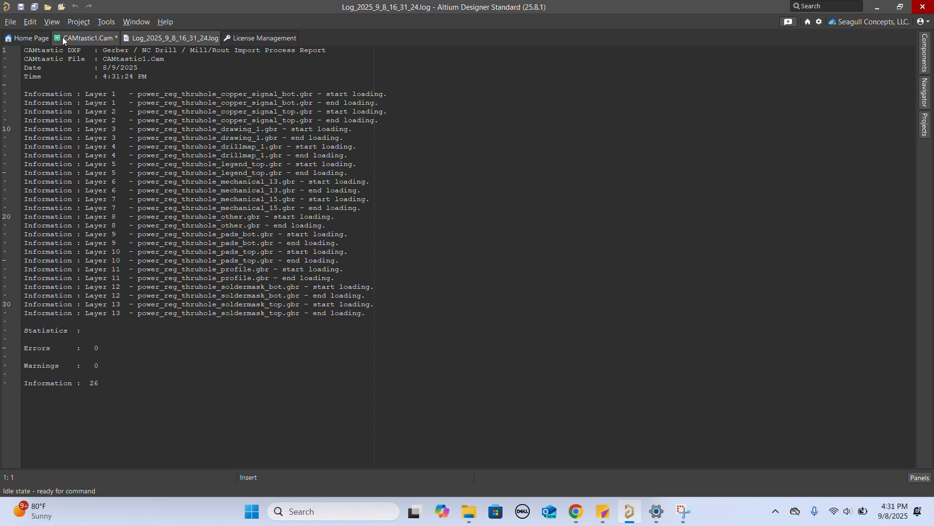
# - Return to the CAMtastic1.Cam document and look over the imported copper layers in the layer list
pyautogui.click(62, 37)
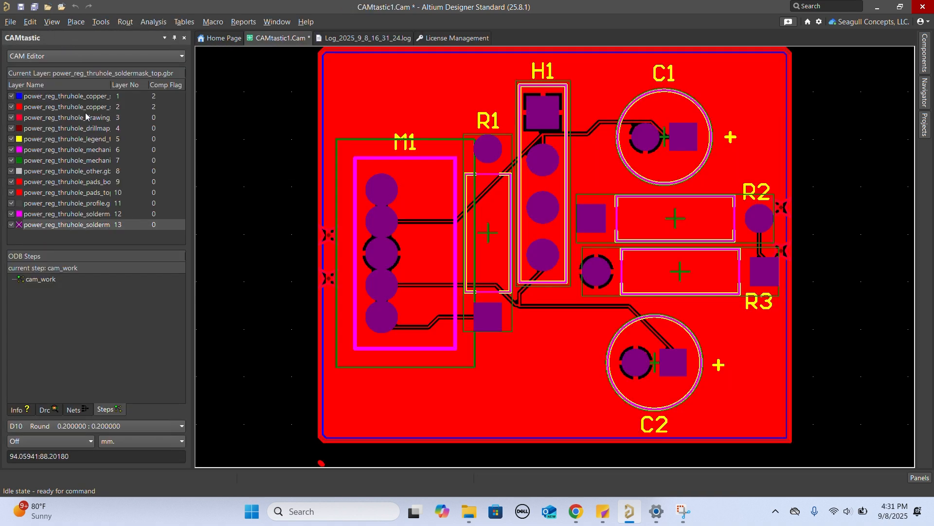
pyautogui.click(64, 107)
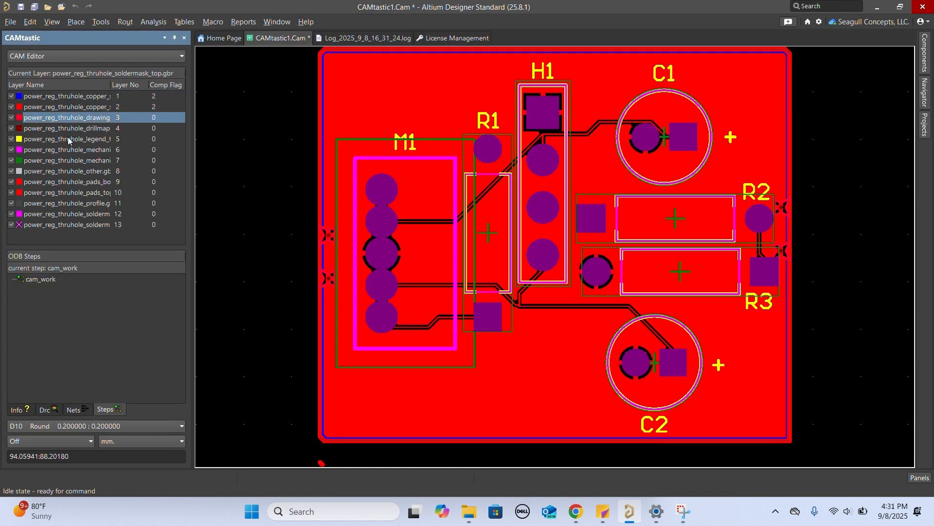
pyautogui.click(69, 96)
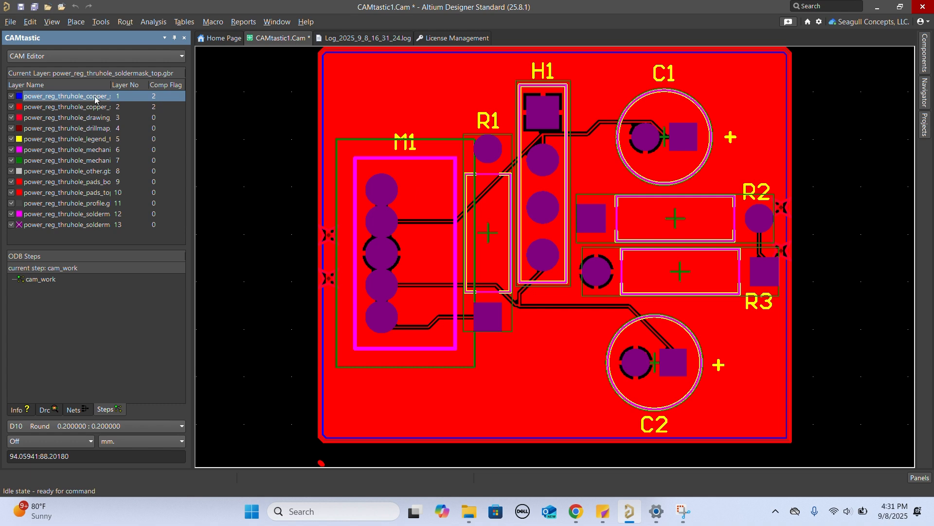
# - Start a drill import and set its import directory to the drill_files folder inside pwr_reg_gerbers
pyautogui.click(10, 22)
pyautogui.moveTo(90, 218)
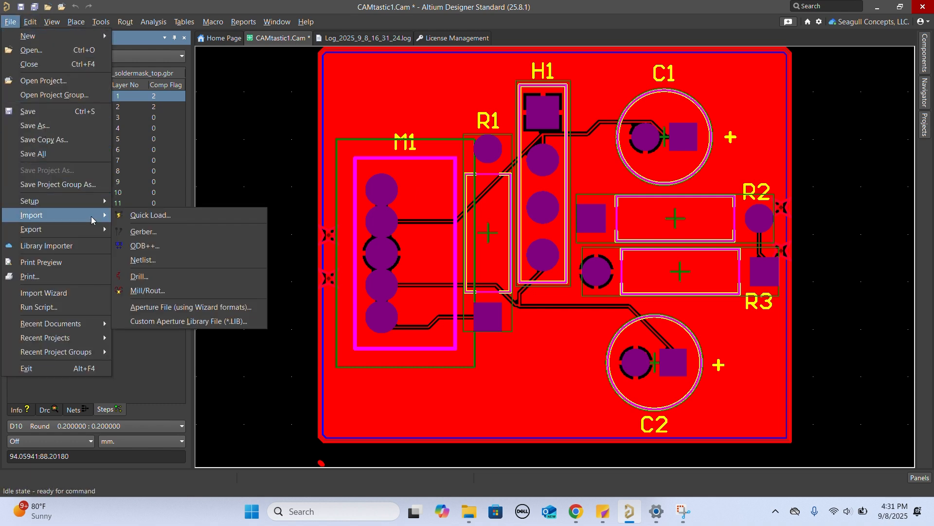
pyautogui.click(160, 275)
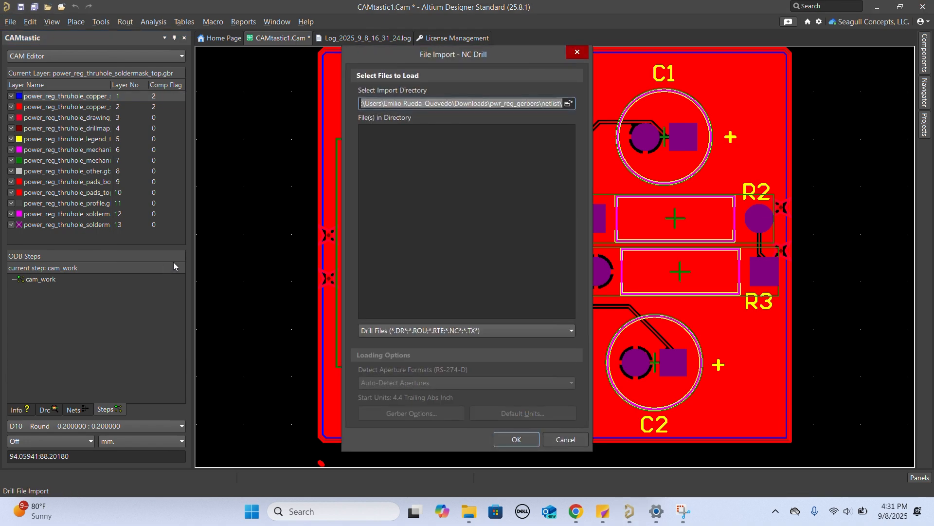
pyautogui.click(568, 103)
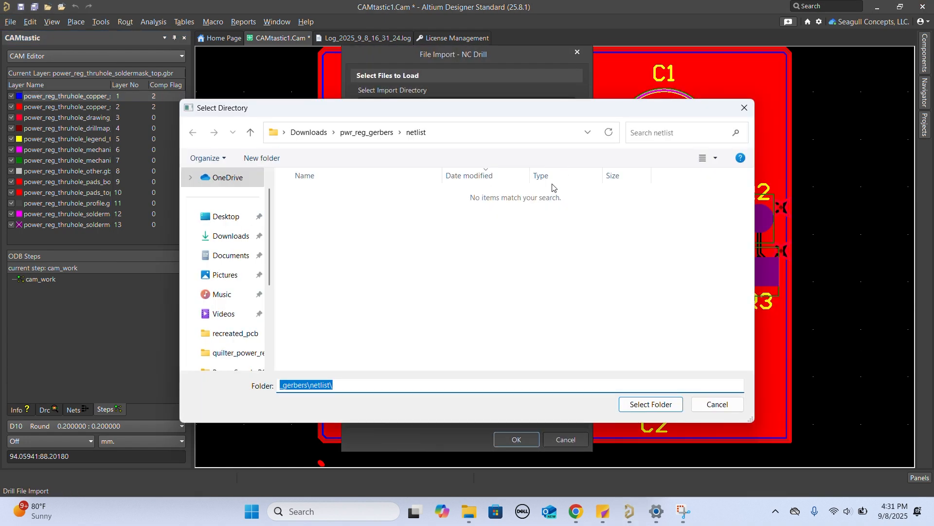
pyautogui.click(372, 139)
pyautogui.click(344, 231)
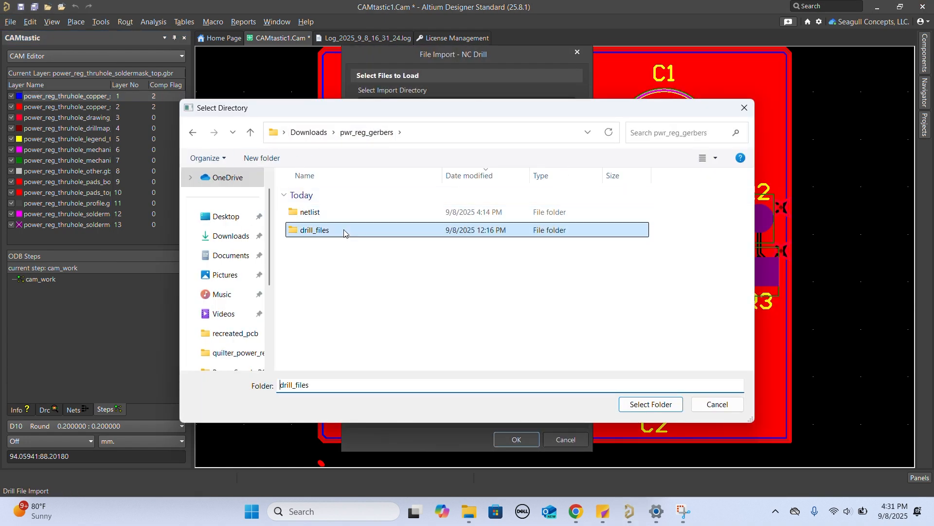
pyautogui.click(651, 404)
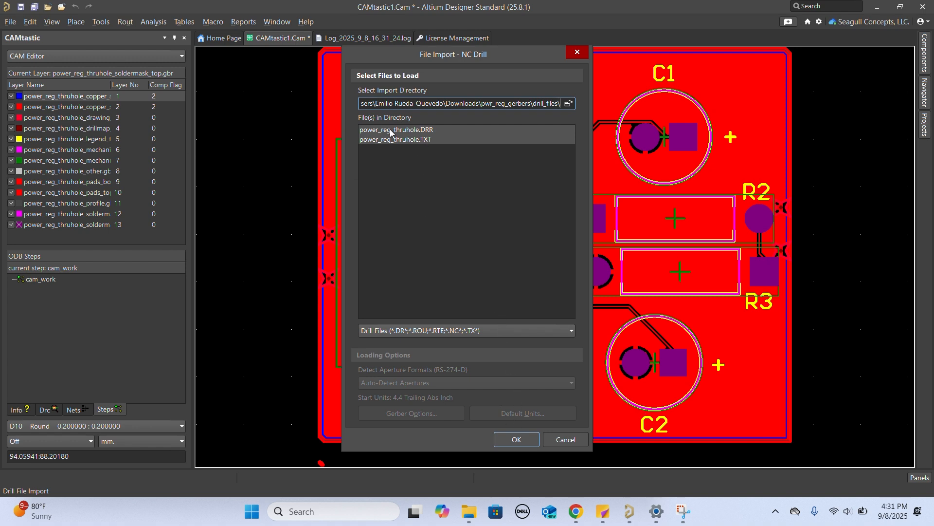
# - Import the power_reg_thruhole drill files with the default units and hole size, and return to the CAMtastic1.Cam document
pyautogui.click(517, 439)
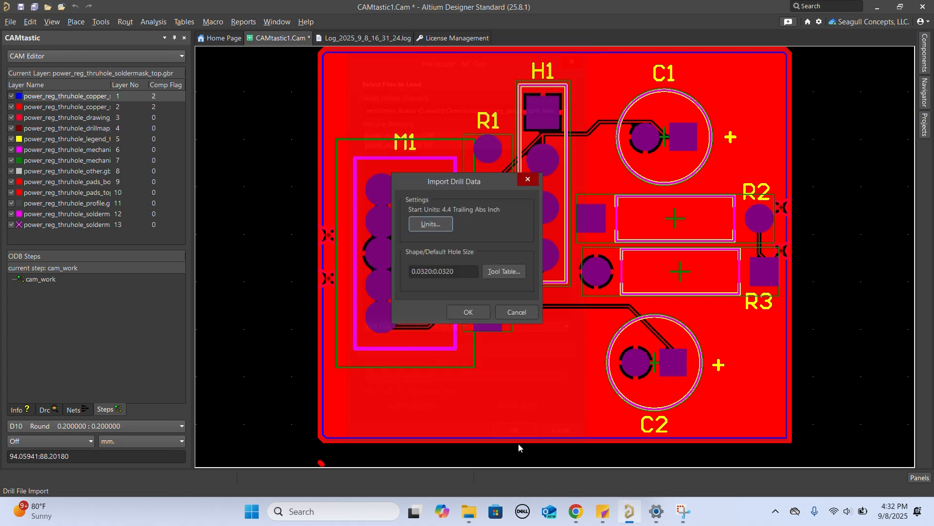
pyautogui.click(467, 314)
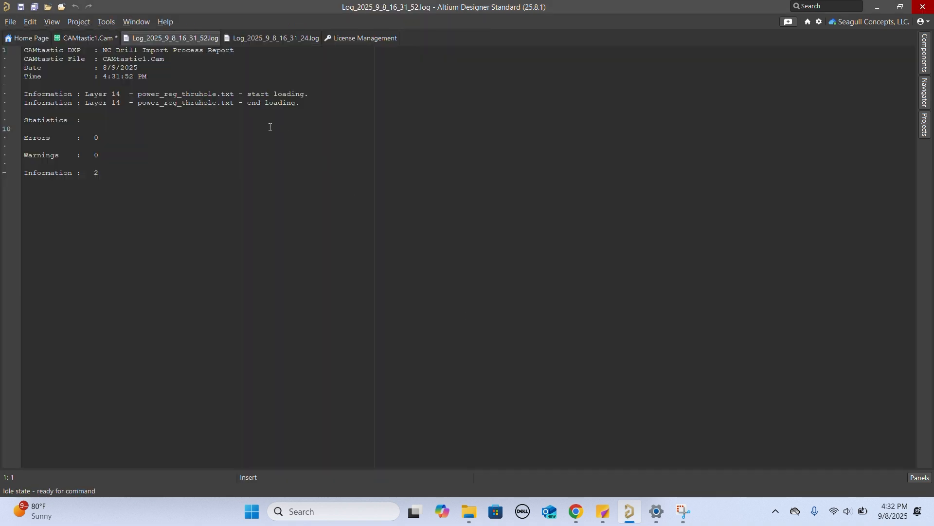
pyautogui.click(96, 39)
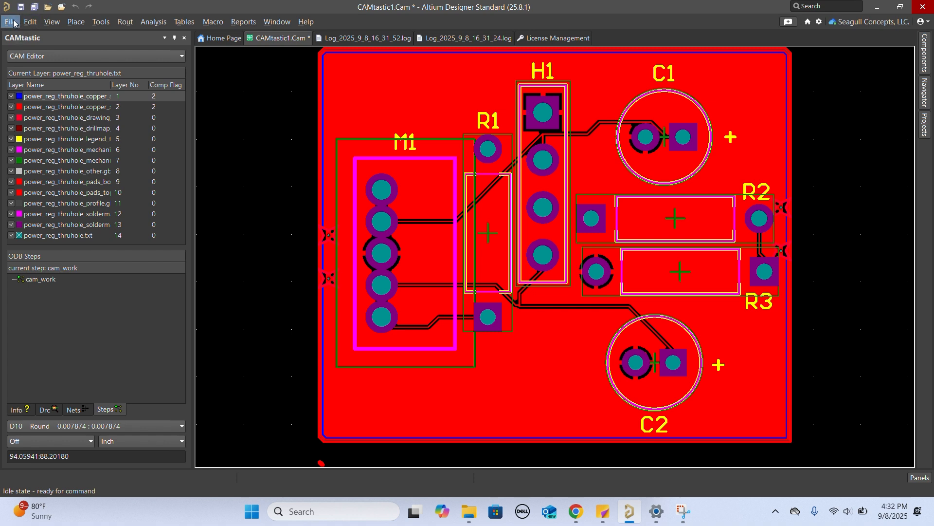
# - Start a netlist extraction and agree to define the layer types, reviewing the rows of the Layers Table
pyautogui.click(101, 22)
pyautogui.moveTo(173, 182)
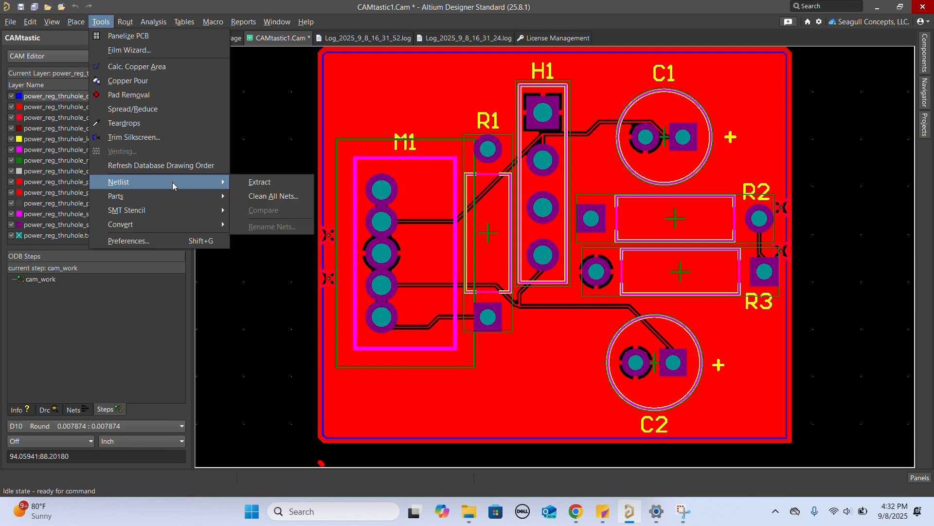
pyautogui.click(246, 184)
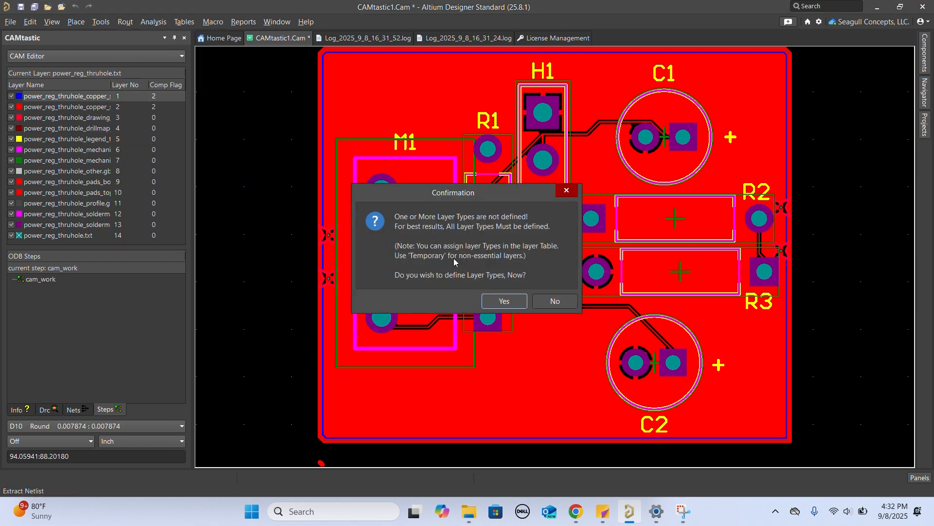
pyautogui.click(505, 301)
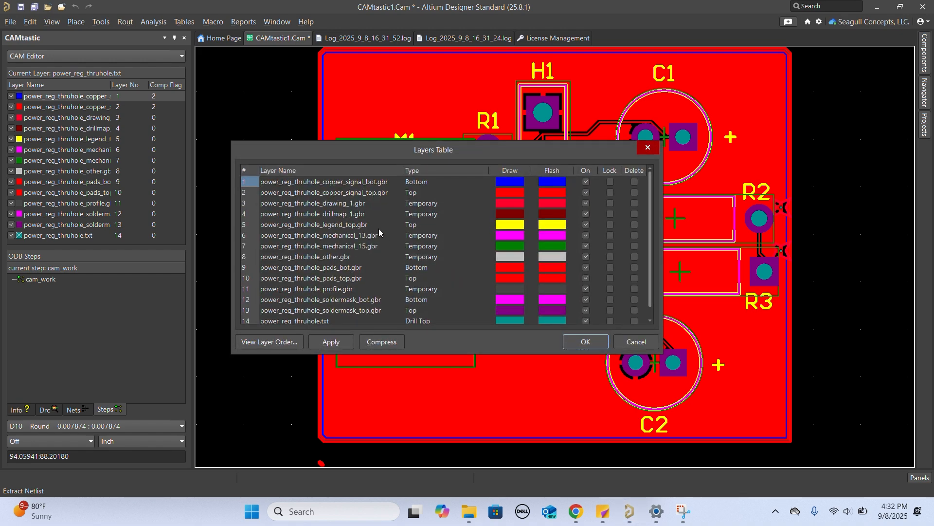
pyautogui.scroll(-1, 421, 208)
pyautogui.scroll(1, 422, 207)
# - Set the type of the power_reg_thruhole_legend_top.gbr layer to Silk Top
pyautogui.click(415, 225)
pyautogui.write('silk')
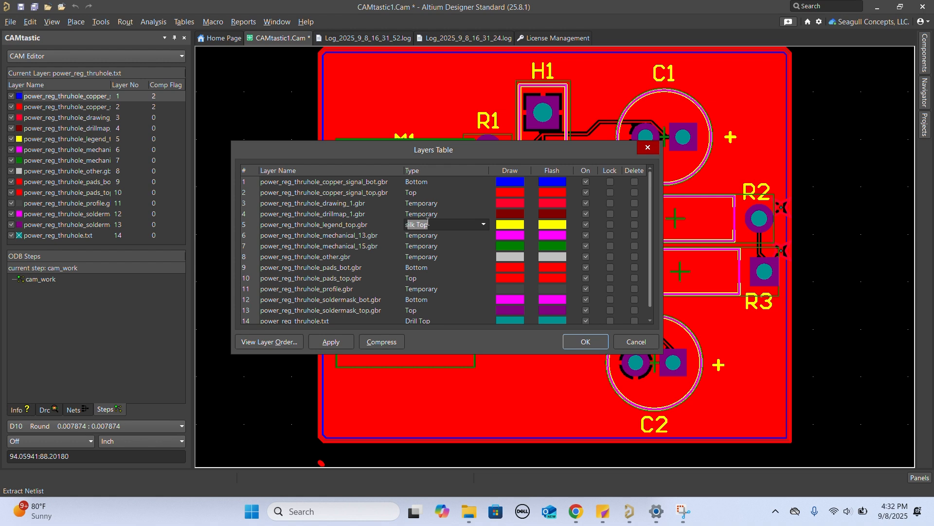
pyautogui.press('Return')
# - Set the power_reg_thruhole_pads_bot.gbr and power_reg_thruhole_pads_top.gbr layers to the Temporary type
pyautogui.click(424, 269)
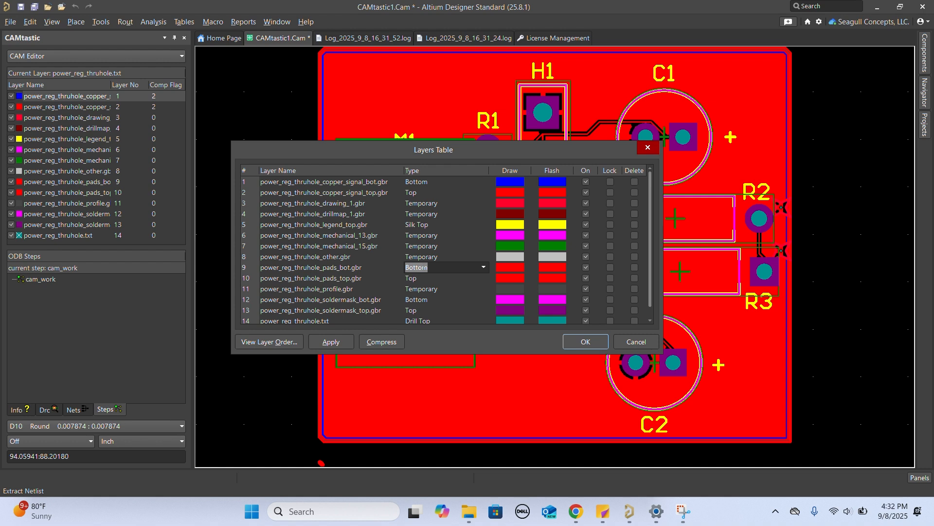
pyautogui.write('Tem')
pyautogui.press('Return')
pyautogui.click(427, 280)
pyautogui.write('Tem')
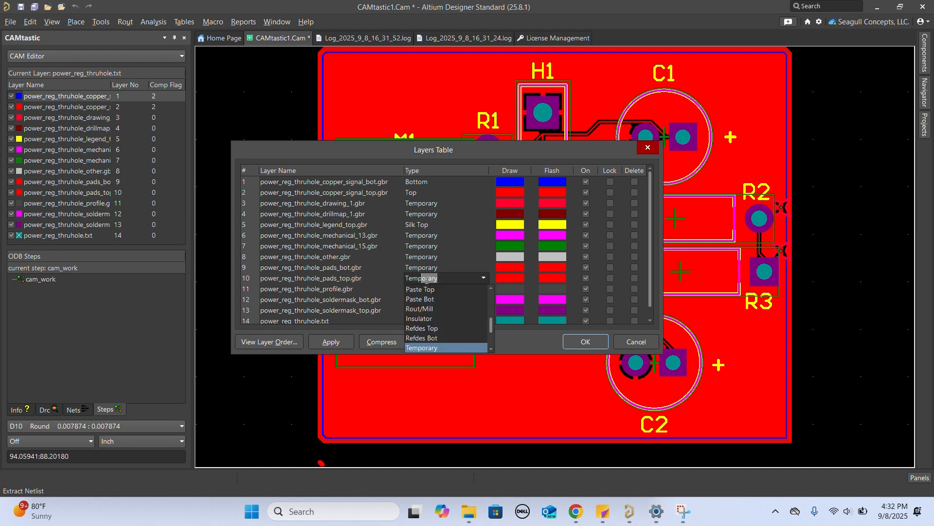
pyautogui.press('Return')
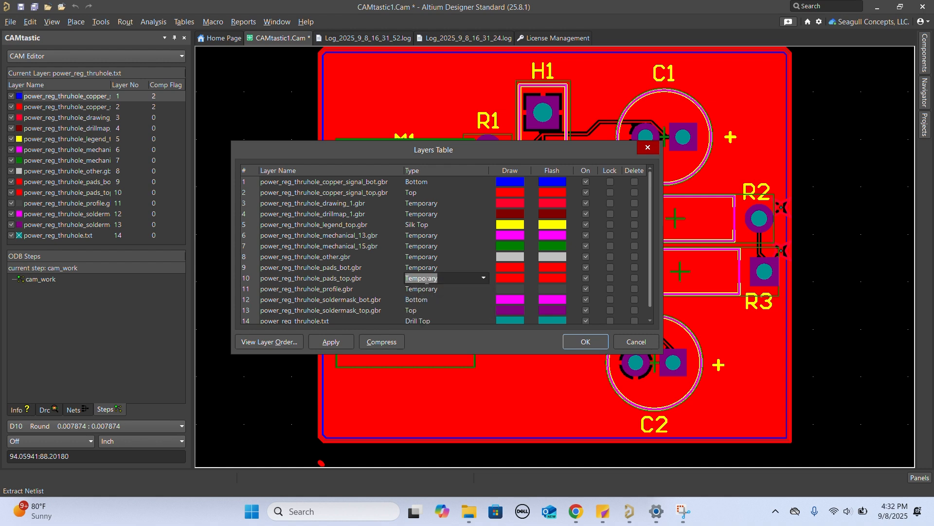
# - Set the soldermask_bot.gbr layer's type to Mask Bot and the soldermask_top.gbr layer's type to Mask Top
pyautogui.click(421, 301)
pyautogui.write('ma')
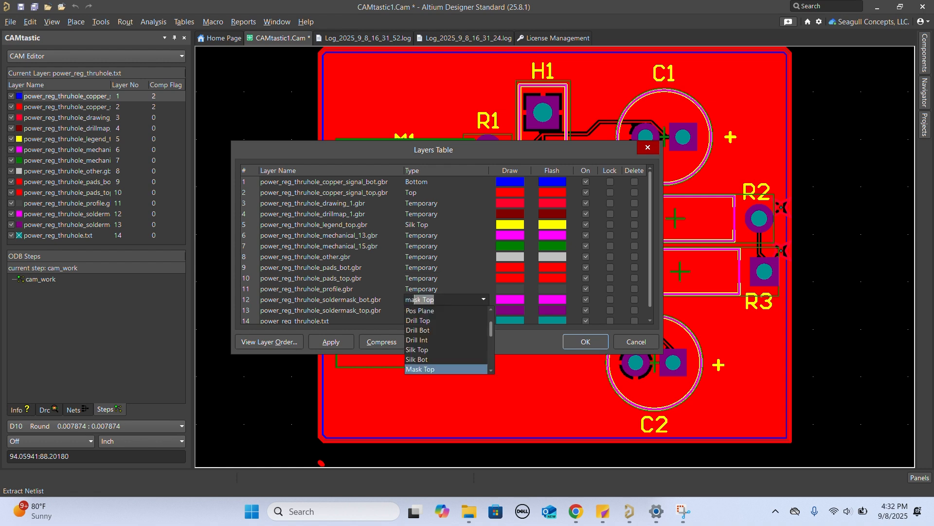
pyautogui.write('sk bot')
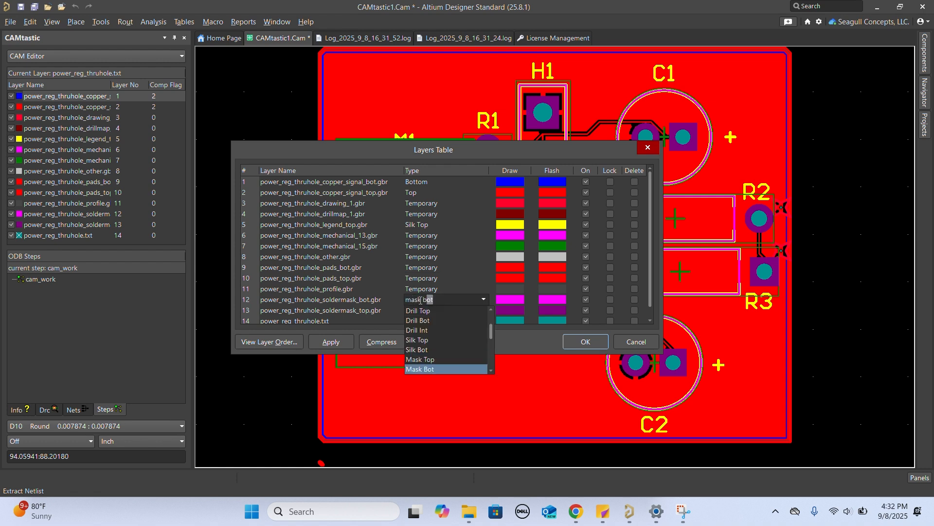
pyautogui.press('Return')
pyautogui.click(443, 312)
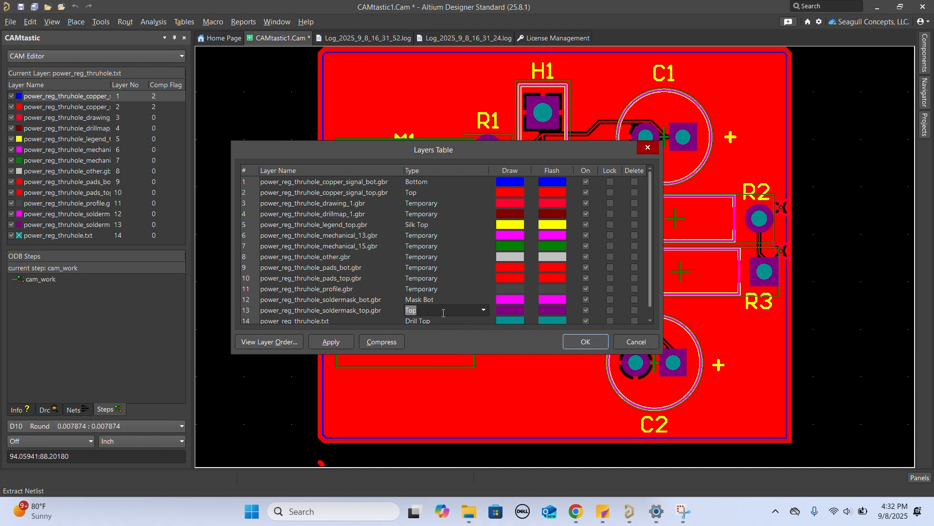
pyautogui.write('mask')
pyautogui.press('Return')
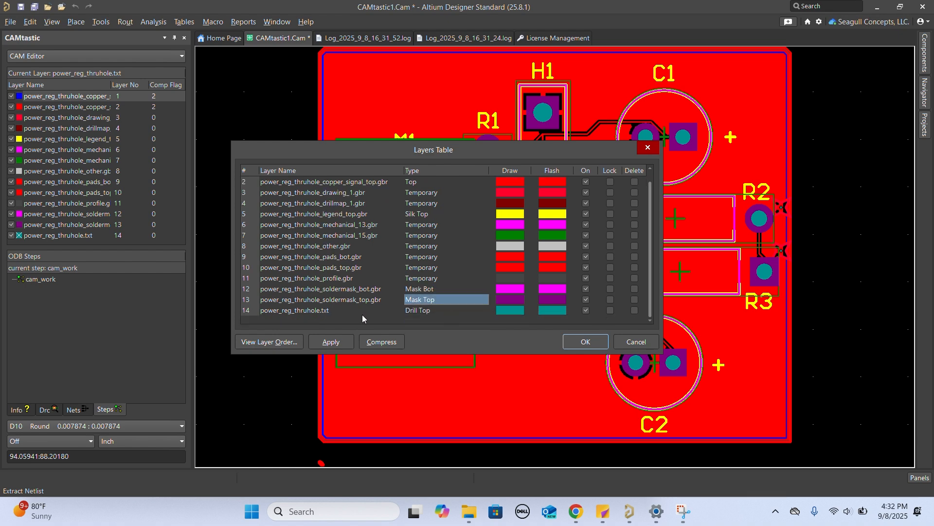
# - Accept the layer types and set the physical layer order to 1 for power_reg_thruhole_copper_signal_top and 2 for power_reg_thruhole_copper_signal_bot
pyautogui.click(586, 341)
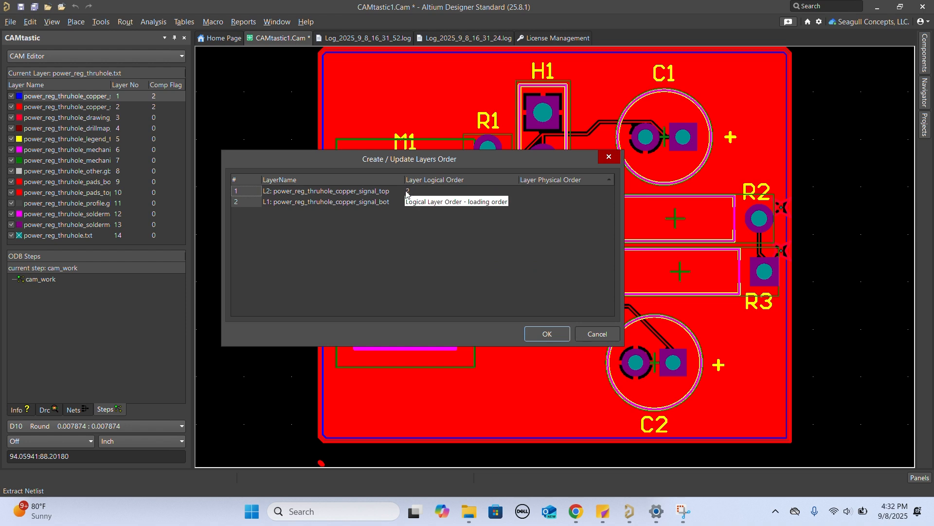
pyautogui.click(554, 190)
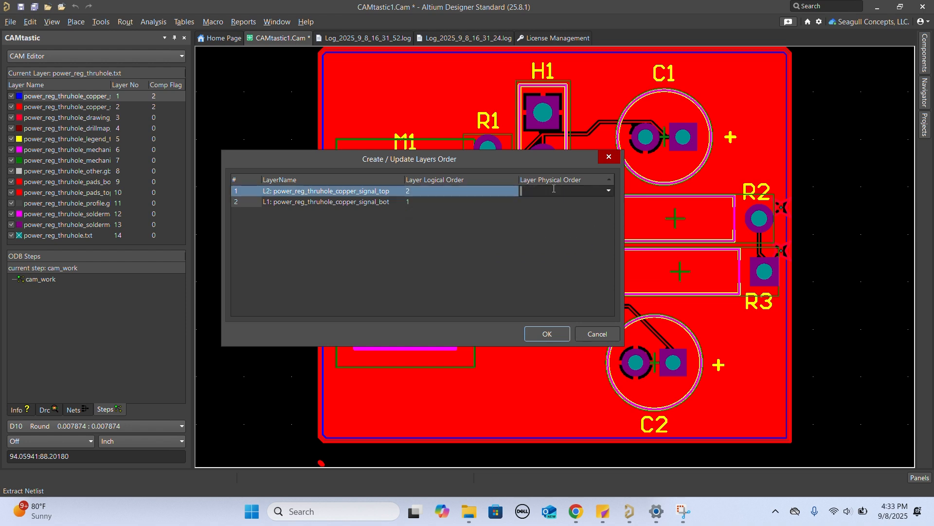
pyautogui.click(554, 190)
pyautogui.click(553, 201)
pyautogui.click(554, 203)
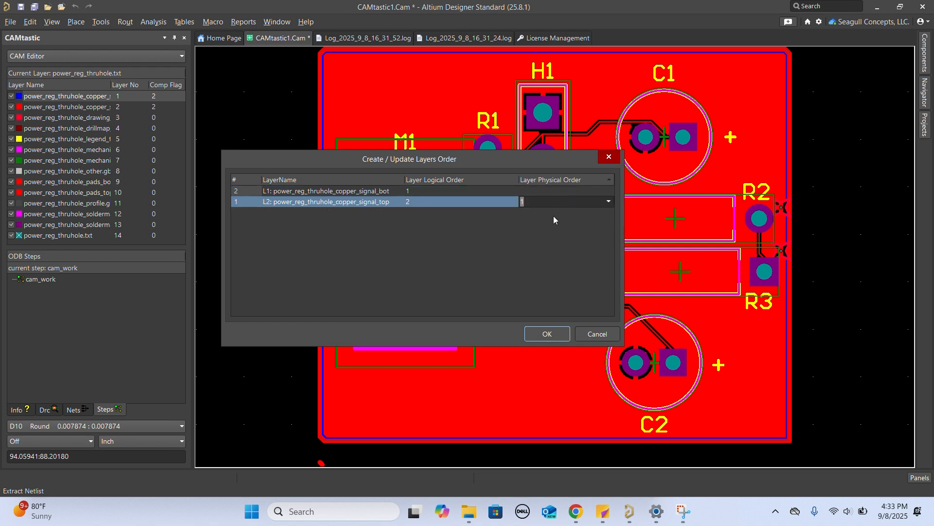
pyautogui.click(545, 189)
pyautogui.click(556, 197)
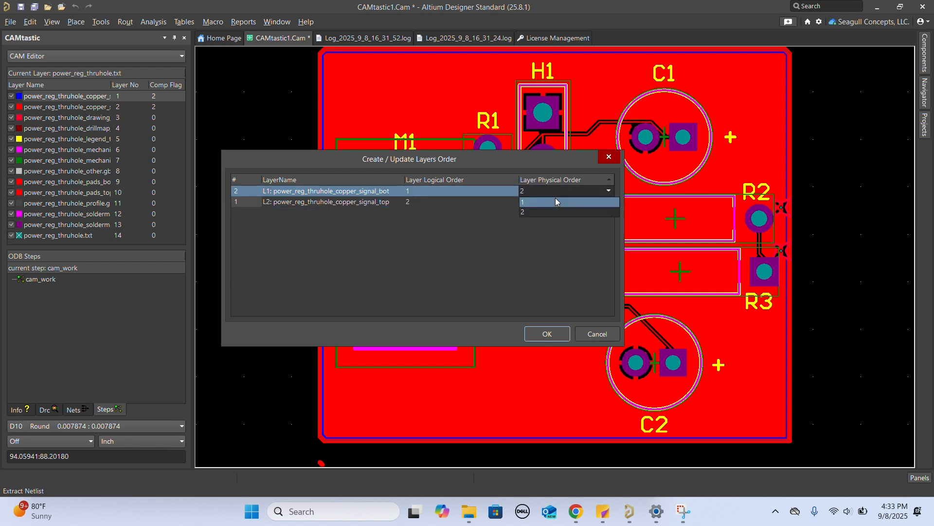
pyautogui.click(556, 197)
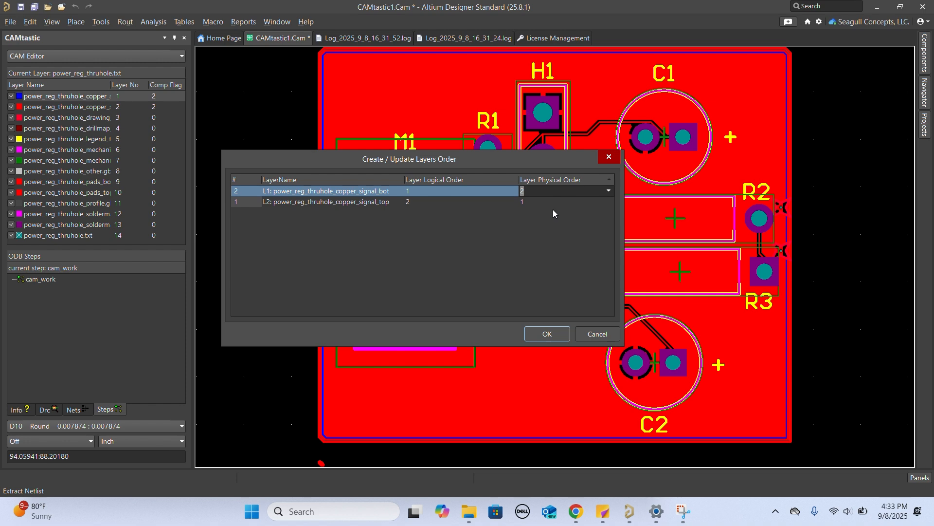
pyautogui.click(548, 218)
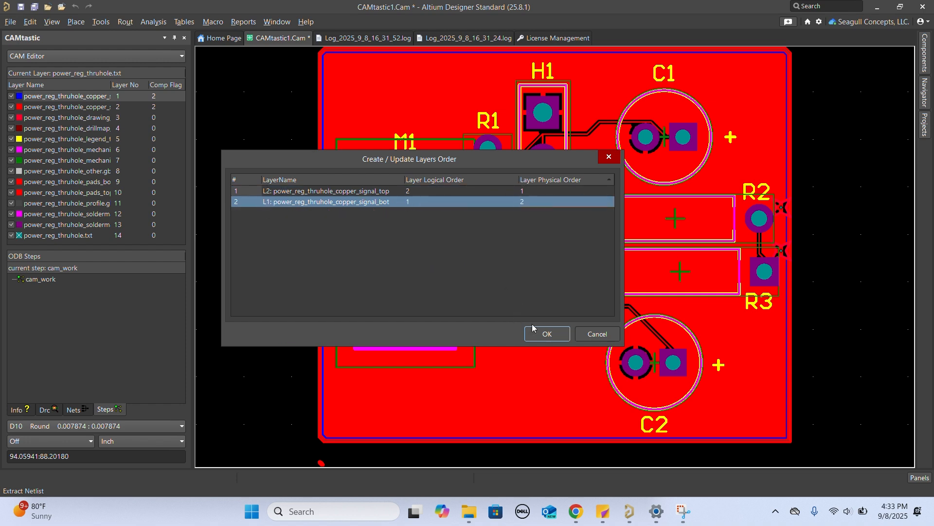
pyautogui.click(548, 336)
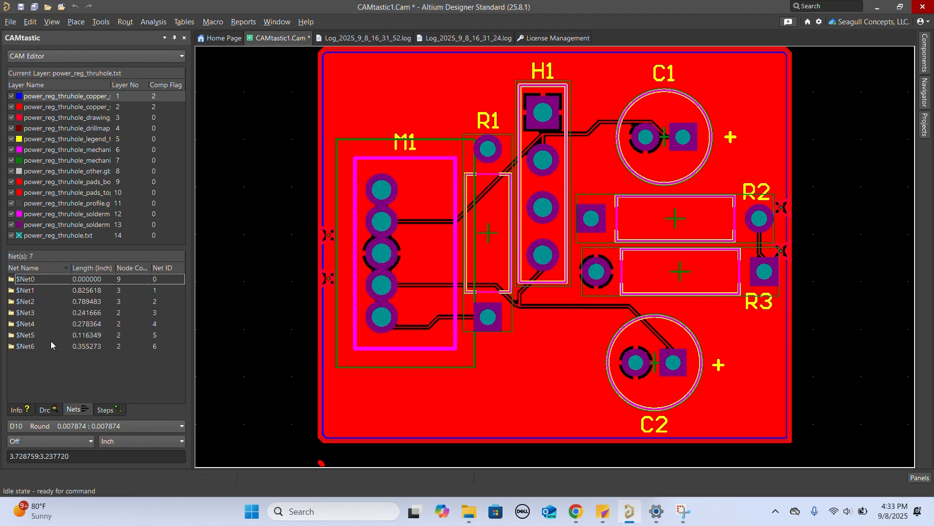
# - Examine the extracted nets $Net0 to $Net3 one by one by highlighting their copper on the board
pyautogui.click(19, 279)
pyautogui.click(30, 292)
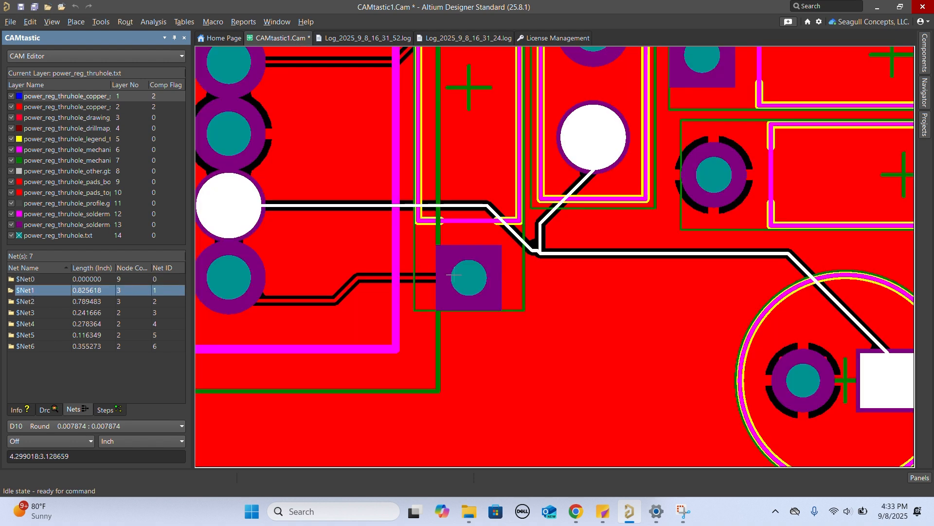
pyautogui.keyDown('ctrl'); pyautogui.scroll(-5, 555, 263); pyautogui.keyUp('ctrl')
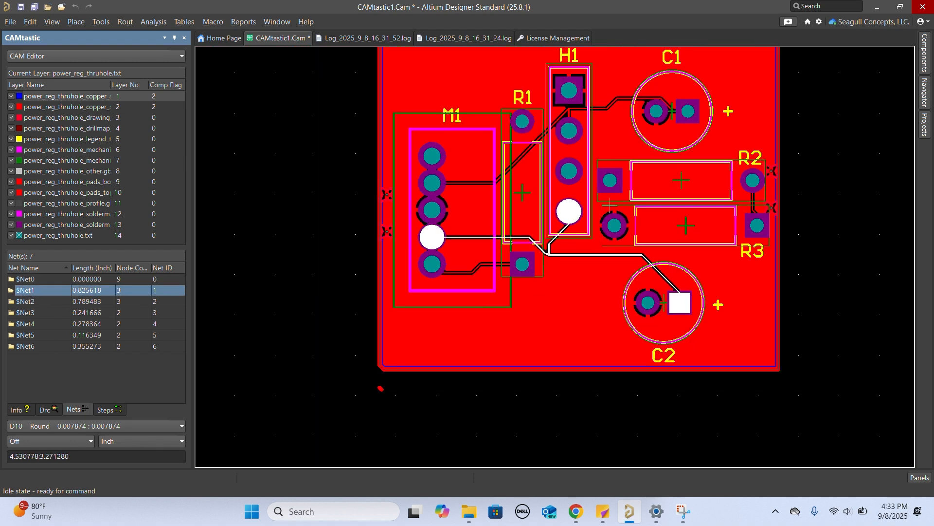
pyautogui.scroll(1, 606, 207)
pyautogui.click(39, 301)
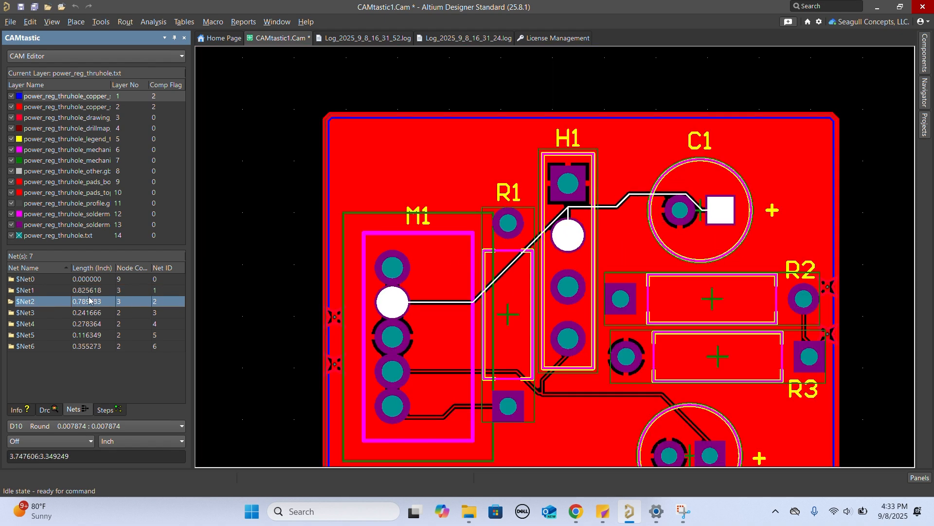
pyautogui.click(44, 312)
pyautogui.keyDown('ctrl'); pyautogui.scroll(-8, 507, 301); pyautogui.keyUp('ctrl')
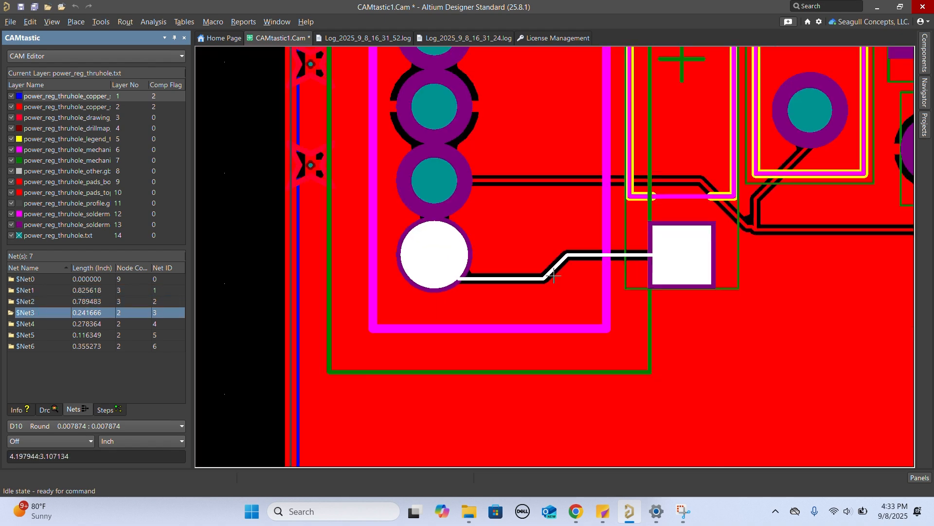
pyautogui.click(84, 313)
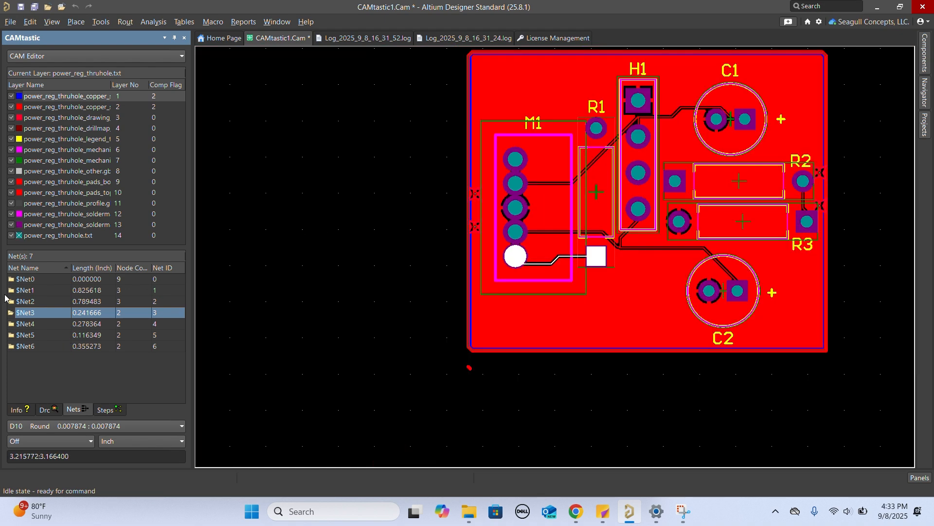
pyautogui.click(67, 282)
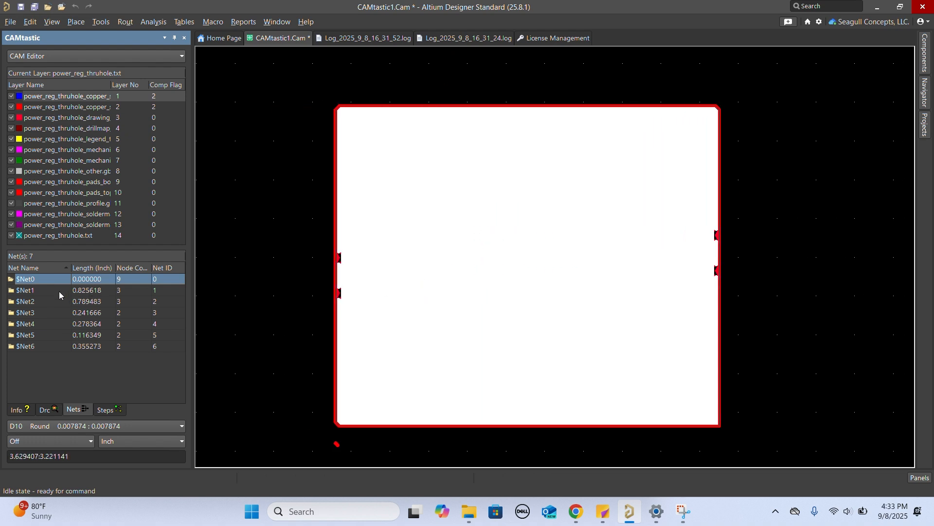
pyautogui.click(58, 292)
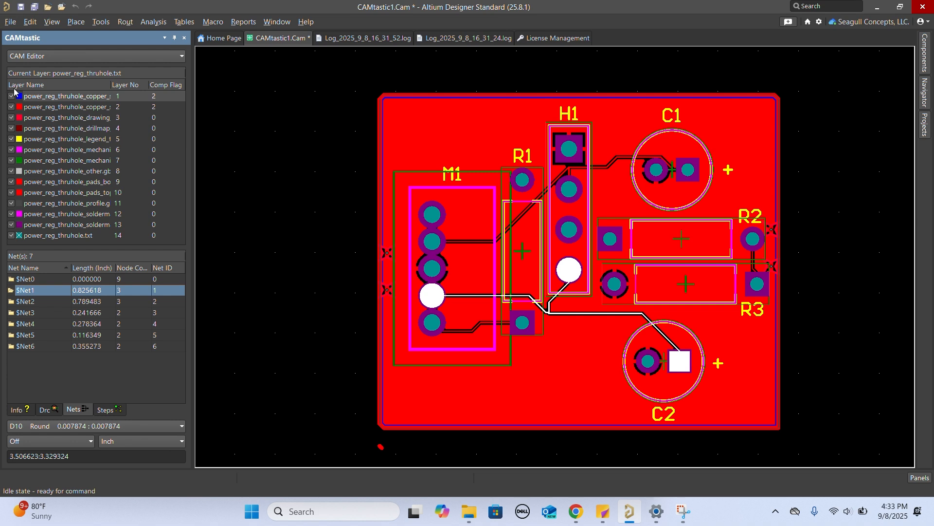
# - Export the CAM file to a new PCB document and check the board and its entry among the free documents
pyautogui.click(9, 22)
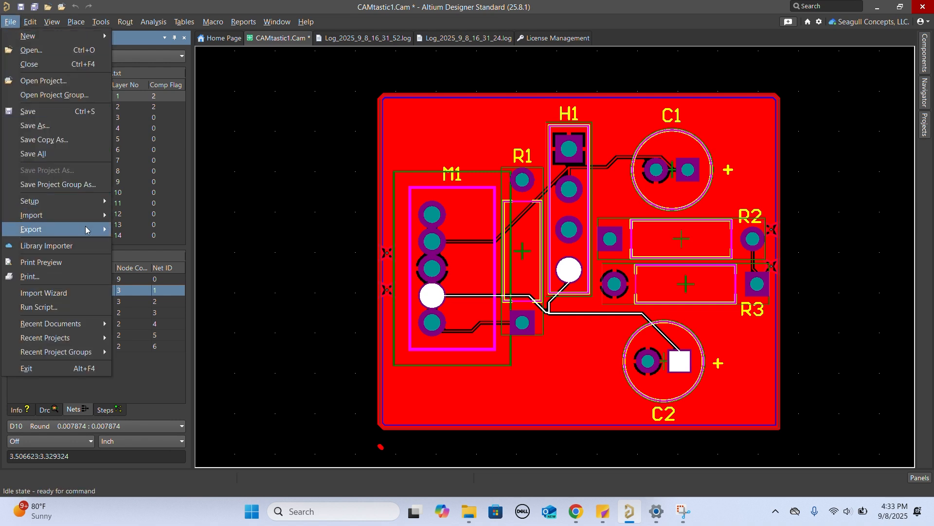
pyautogui.moveTo(88, 230)
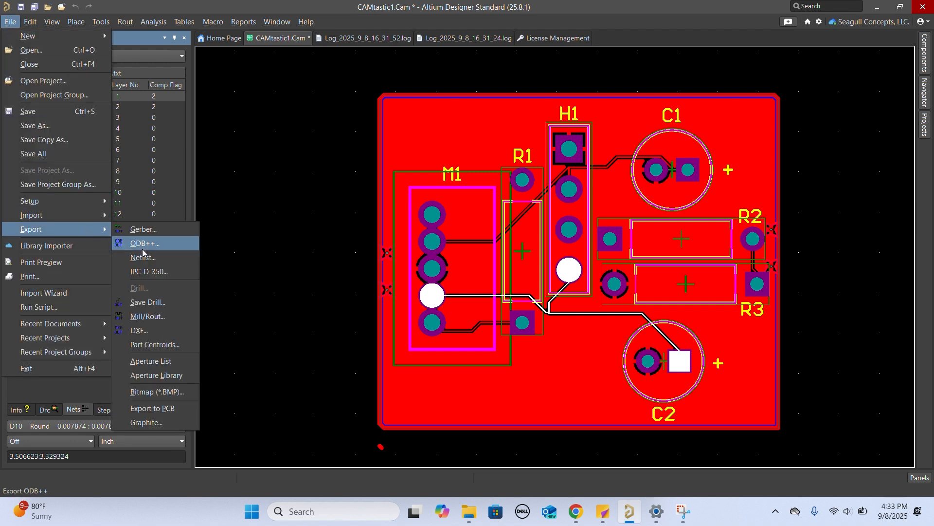
pyautogui.click(155, 408)
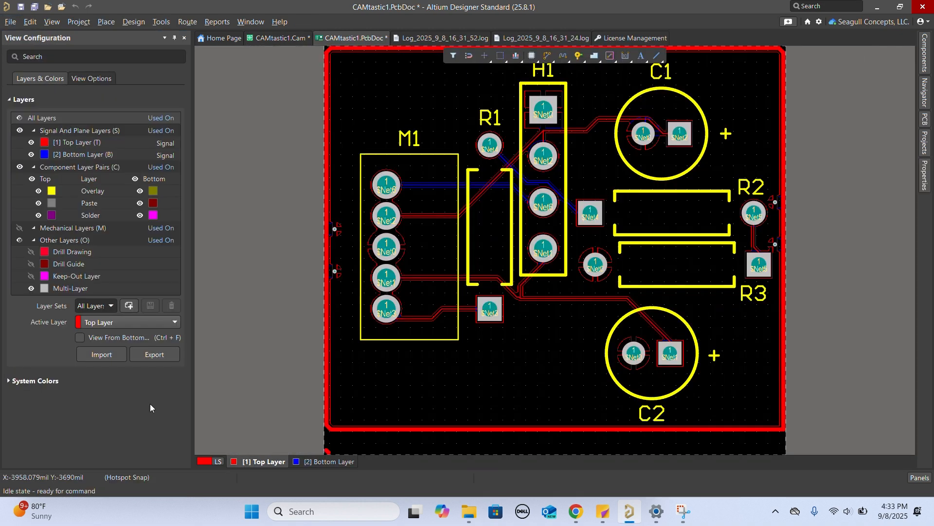
pyautogui.scroll(-2, 719, 188)
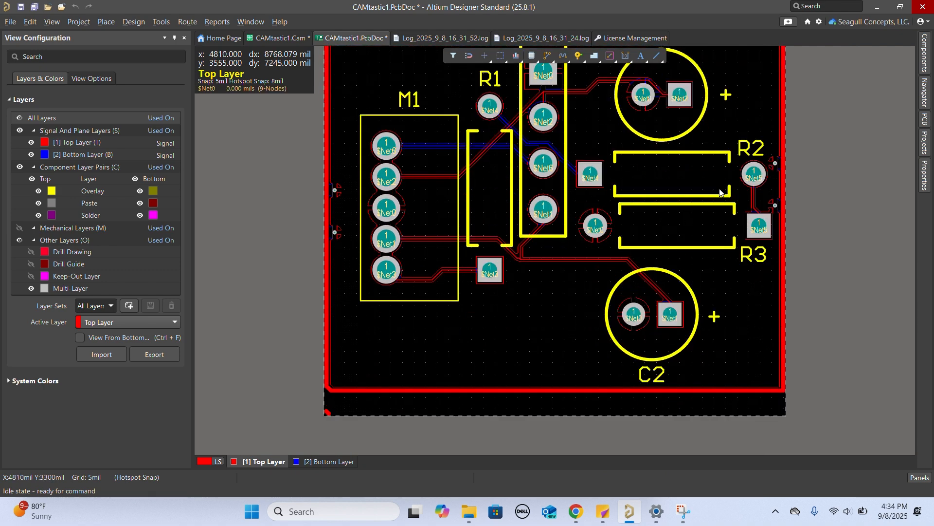
pyautogui.scroll(4, 720, 192)
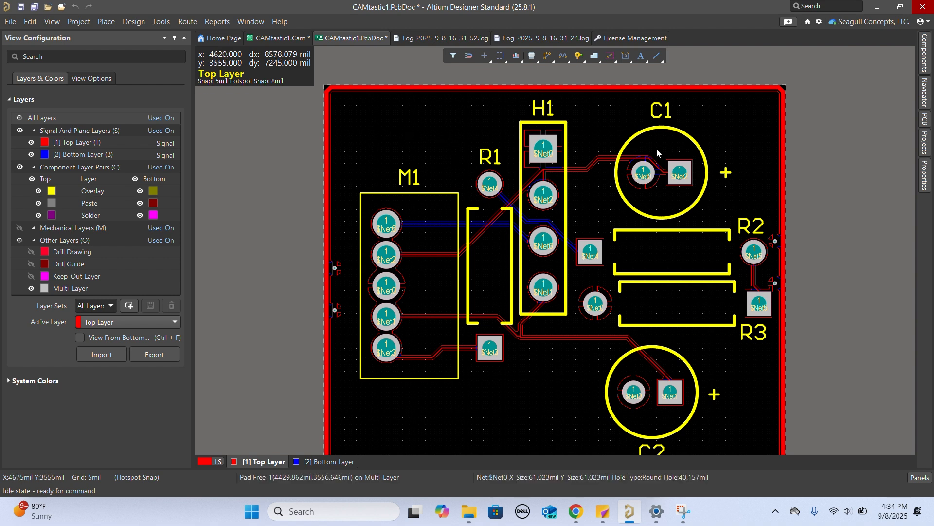
pyautogui.click(925, 147)
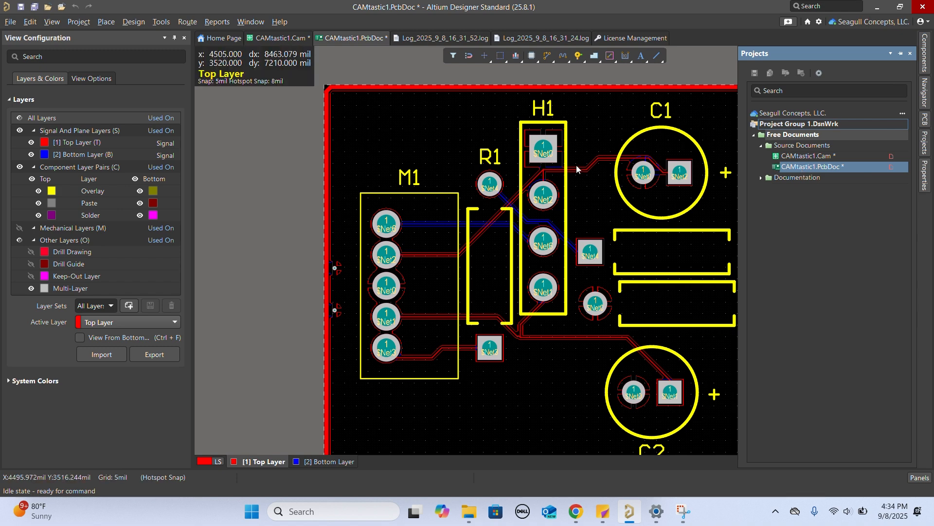
# - Repour all polygons on the exported PCB and inspect the copper
pyautogui.click(413, 148)
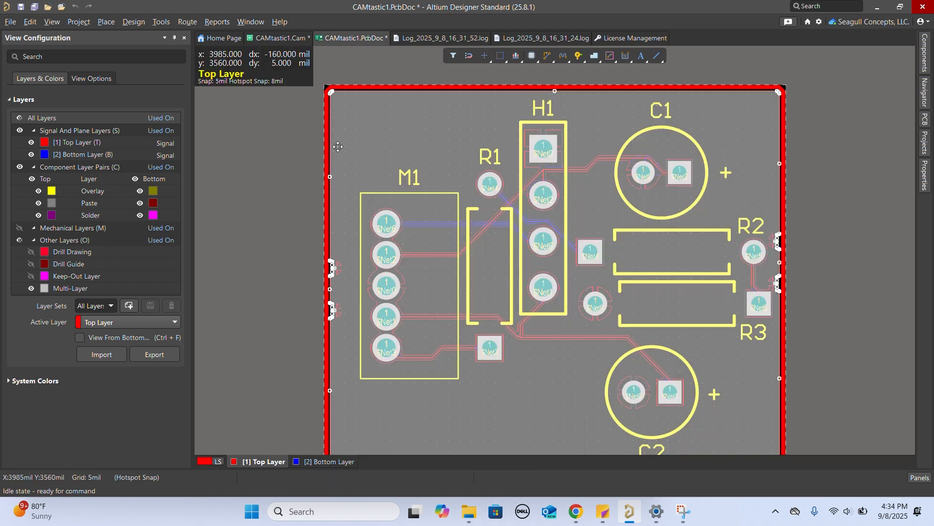
pyautogui.click(265, 145)
pyautogui.rightClick(415, 145)
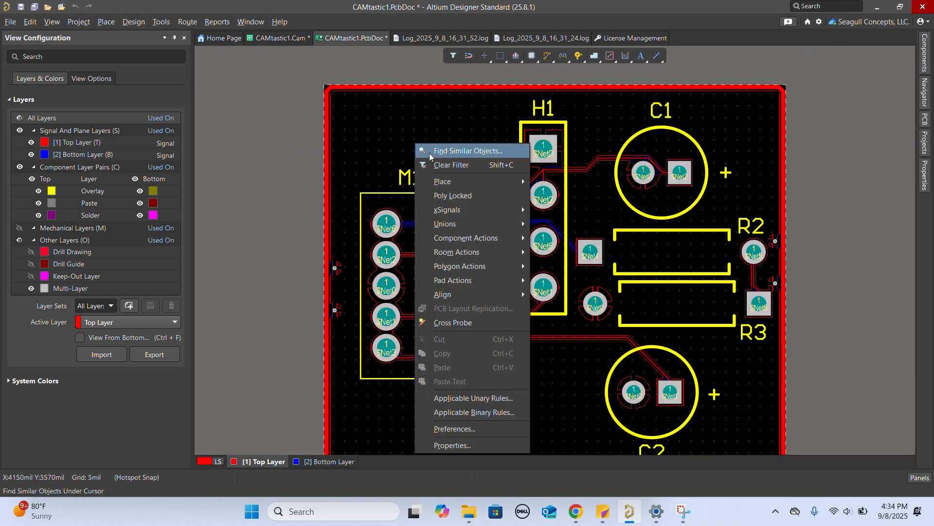
pyautogui.moveTo(523, 265)
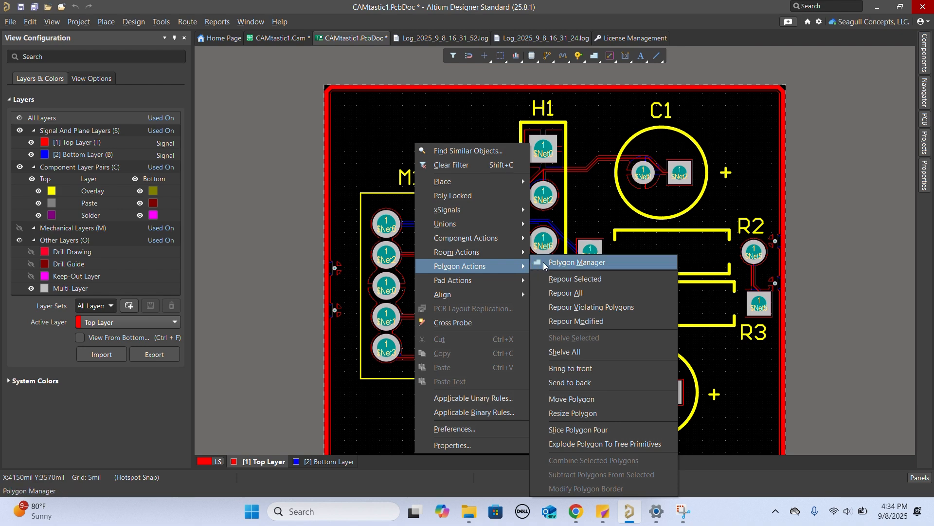
pyautogui.click(577, 294)
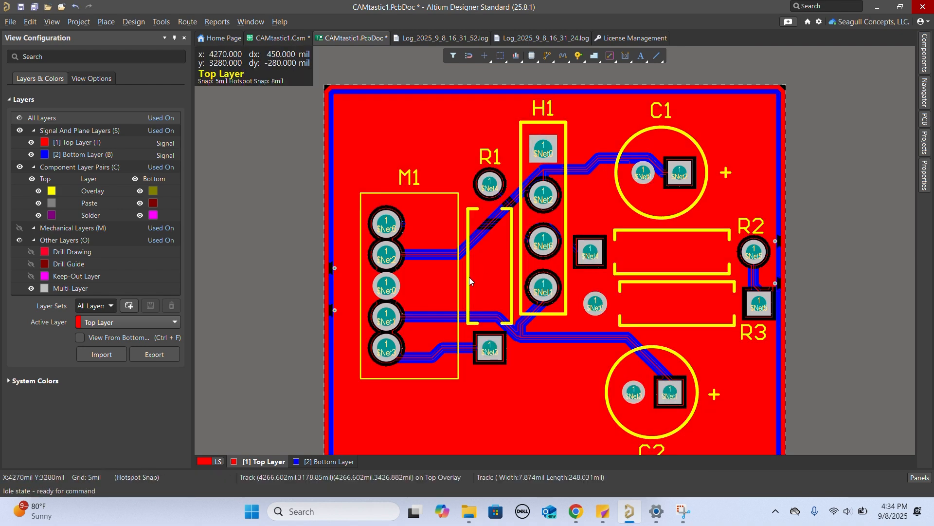
pyautogui.scroll(-2, 469, 276)
pyautogui.scroll(2, 469, 281)
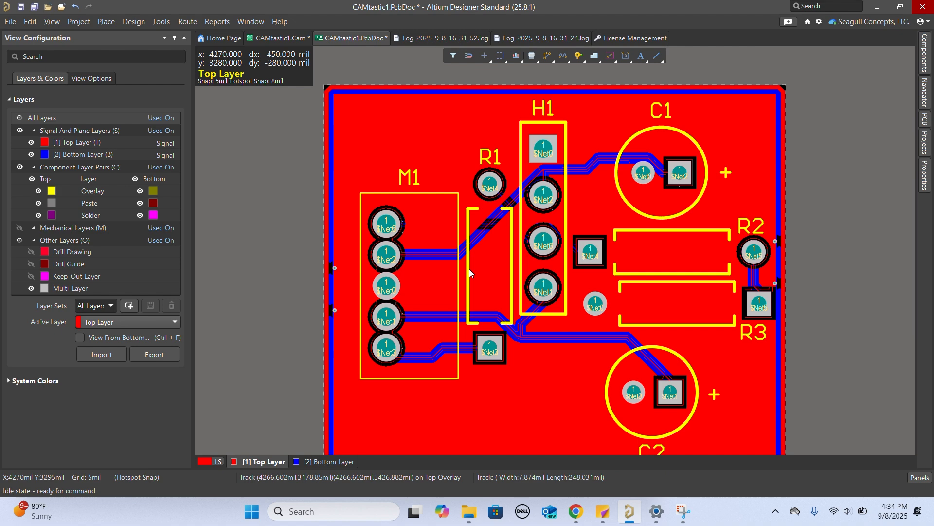
# - In the Polygon Pour Manager, move the Top Layer-$Net0 polygon down to the end of the pour order
pyautogui.rightClick(418, 133)
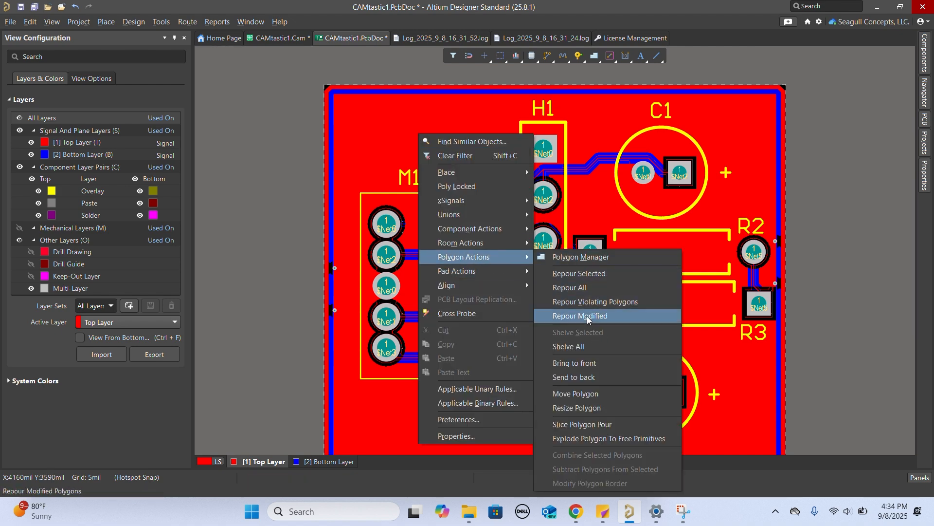
pyautogui.click(583, 260)
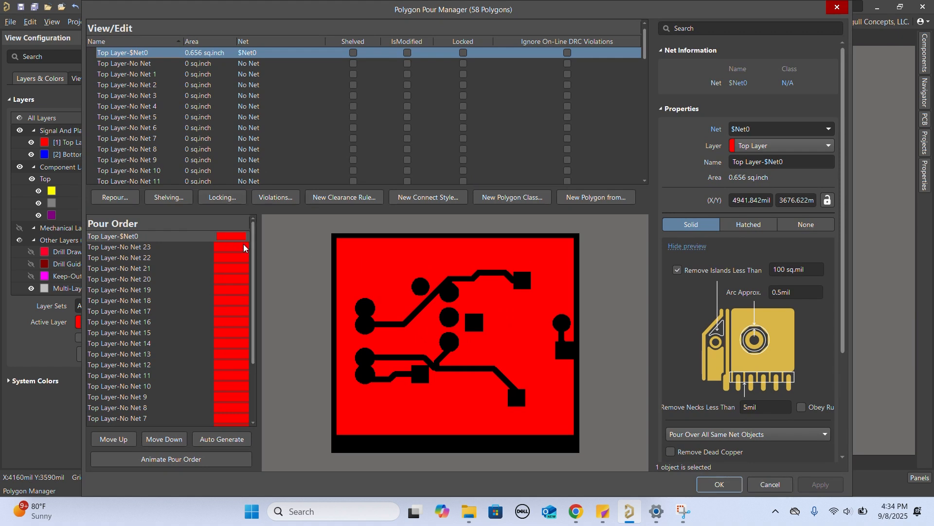
pyautogui.scroll(-8, 205, 251)
pyautogui.scroll(5, 205, 251)
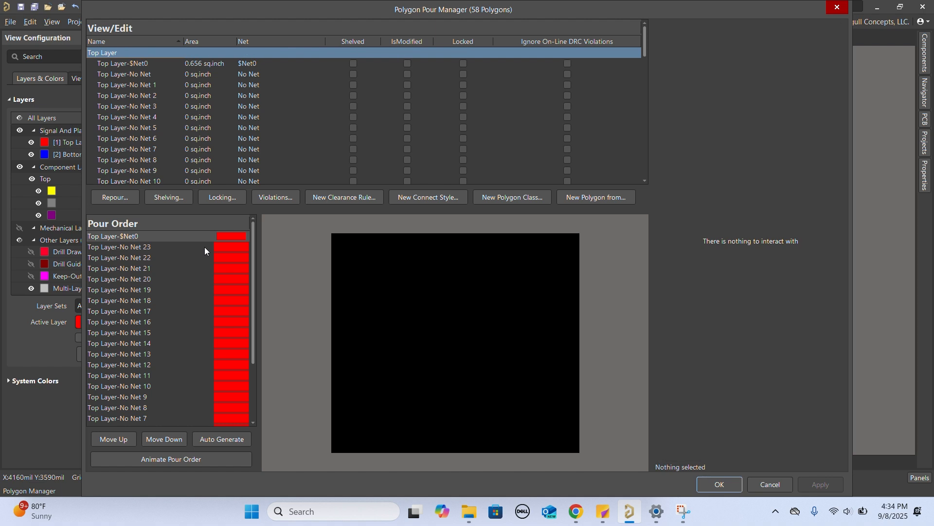
pyautogui.click(191, 236)
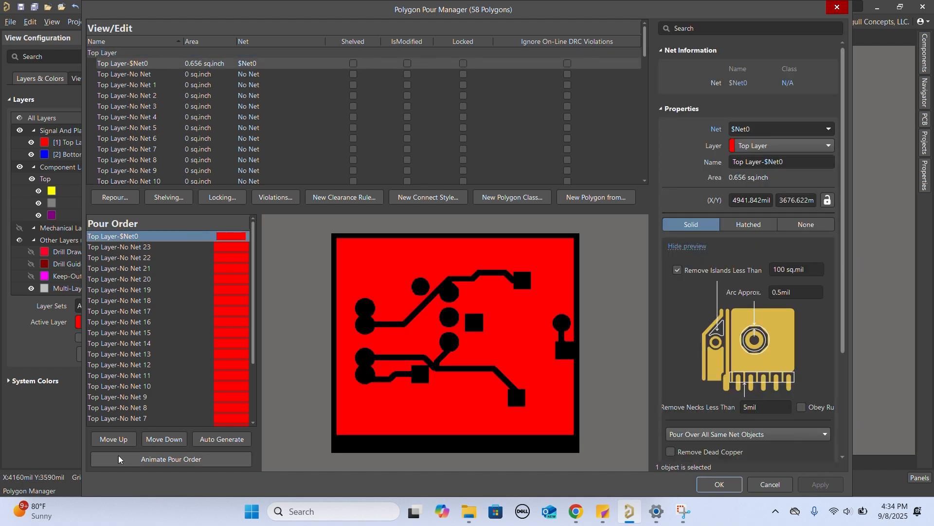
pyautogui.click(167, 439)
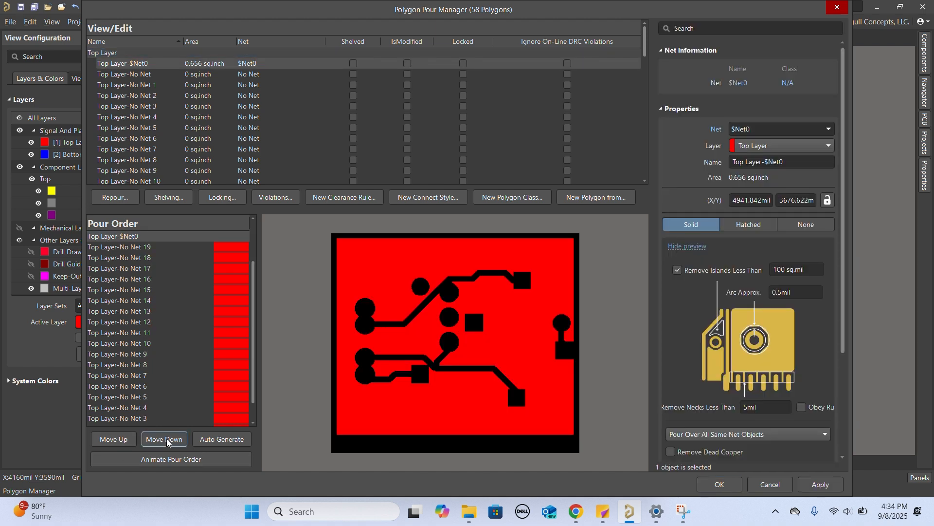
pyautogui.doubleClick(167, 439)
pyautogui.doubleClick(166, 439)
pyautogui.doubleClick(166, 439)
pyautogui.tripleClick(167, 439)
pyautogui.doubleClick(166, 439)
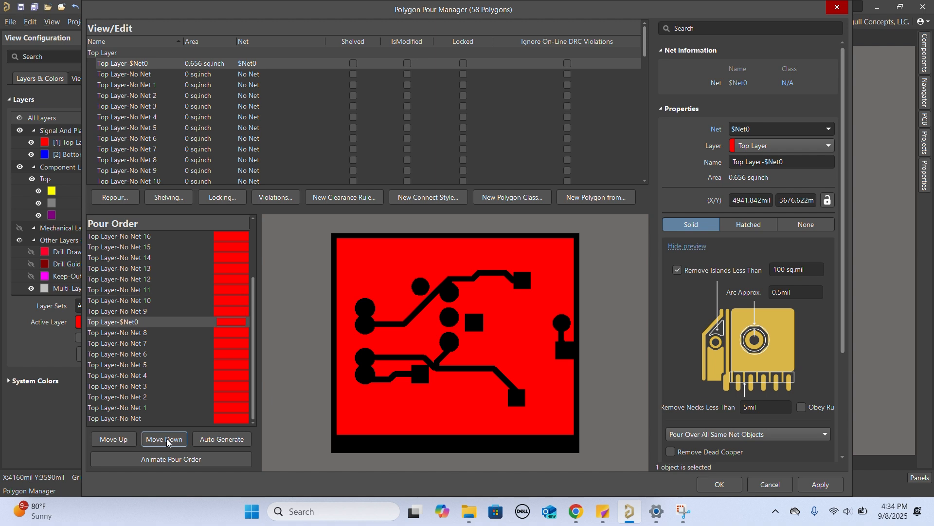
pyautogui.tripleClick(166, 439)
pyautogui.tripleClick(167, 439)
pyautogui.tripleClick(169, 439)
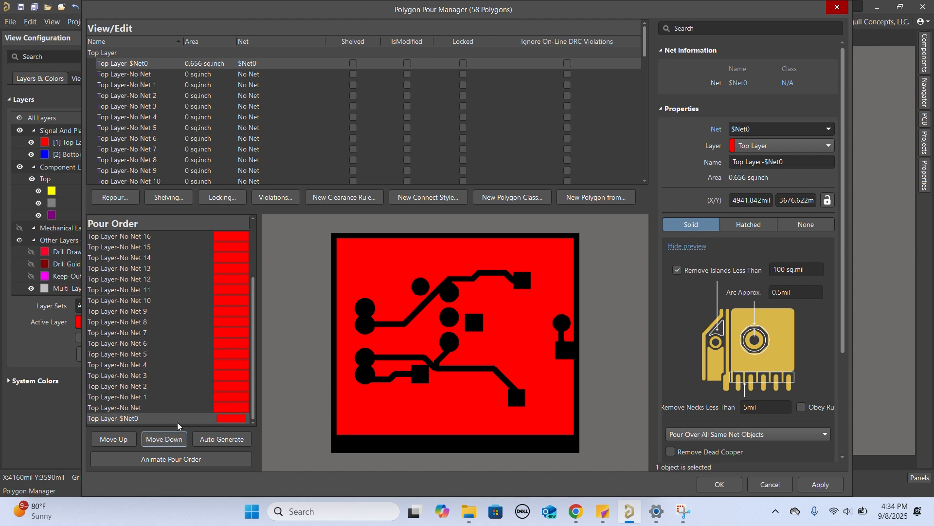
# - Preview the small Top Layer-No Net polygons in the pour order one by one, up to Top Layer-No Net 10
pyautogui.click(217, 407)
pyautogui.click(232, 395)
pyautogui.click(233, 375)
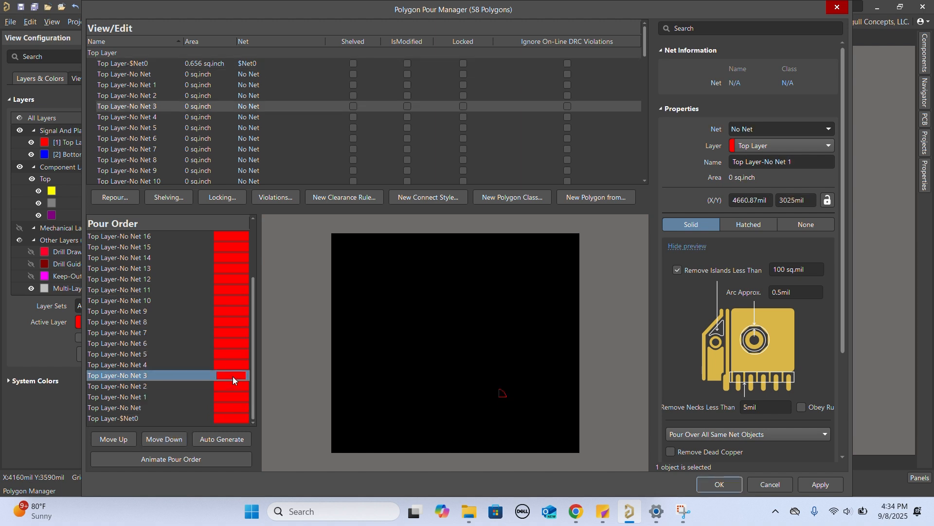
pyautogui.click(232, 386)
pyautogui.click(231, 375)
pyautogui.click(230, 364)
pyautogui.click(229, 353)
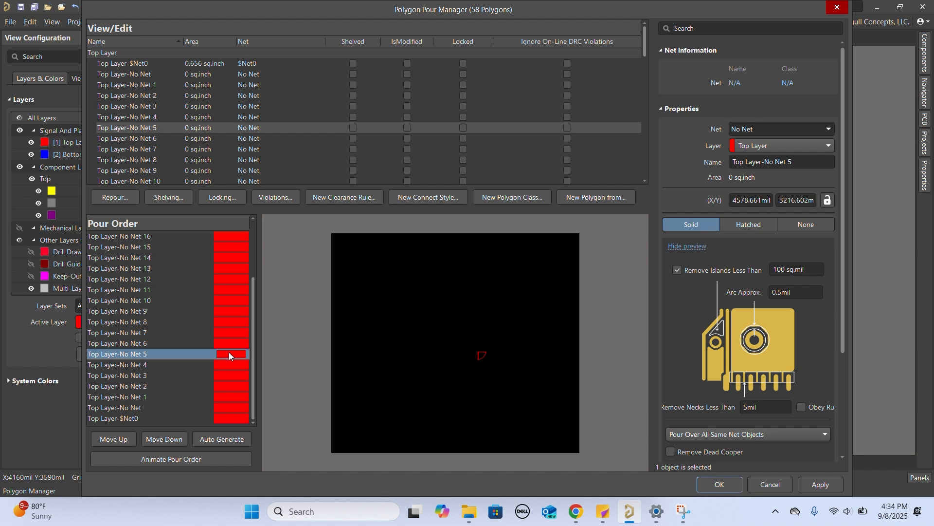
pyautogui.click(230, 364)
pyautogui.click(233, 354)
pyautogui.click(233, 343)
pyautogui.click(233, 322)
pyautogui.click(233, 311)
pyautogui.click(234, 301)
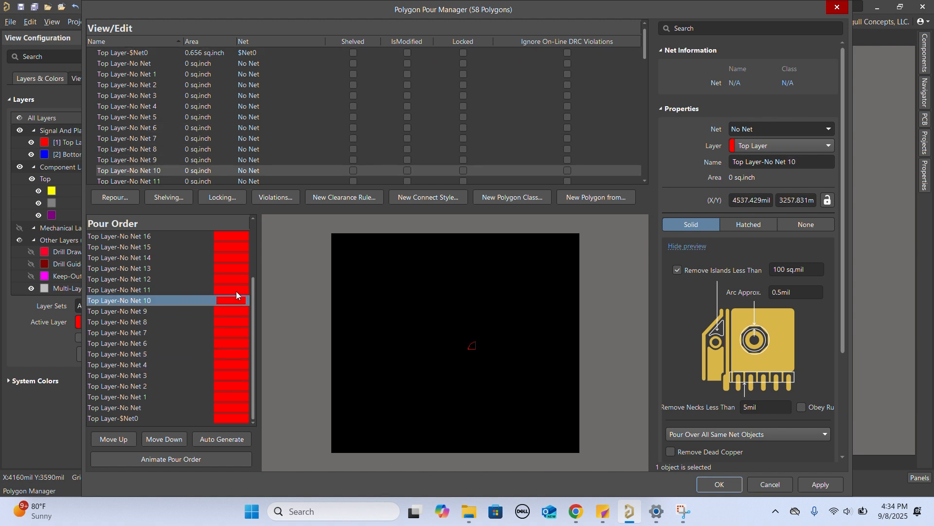
# - Preview the remaining Top Layer-No Net polygons in the pour order one by one, from No Net 11 up to No Net 23
pyautogui.click(236, 290)
pyautogui.click(237, 268)
pyautogui.click(236, 280)
pyautogui.click(236, 258)
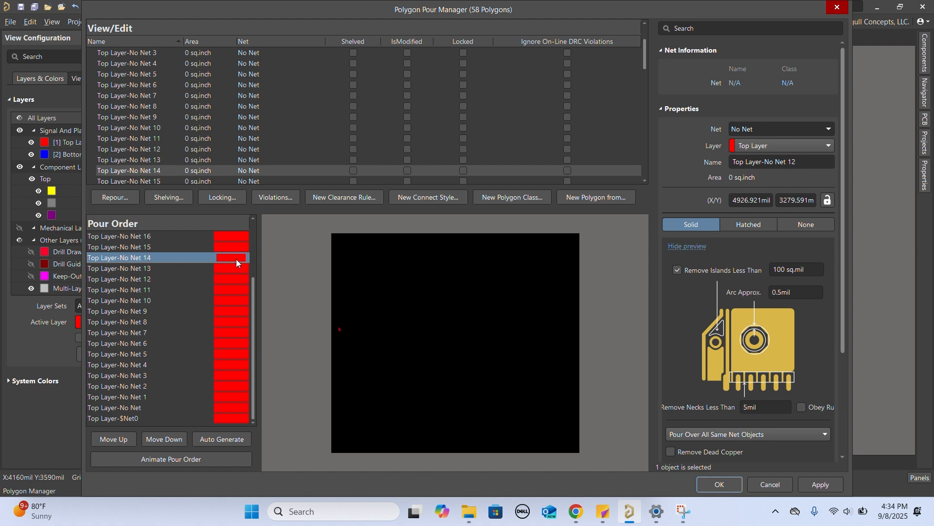
pyautogui.click(235, 246)
pyautogui.scroll(3, 235, 244)
pyautogui.click(238, 312)
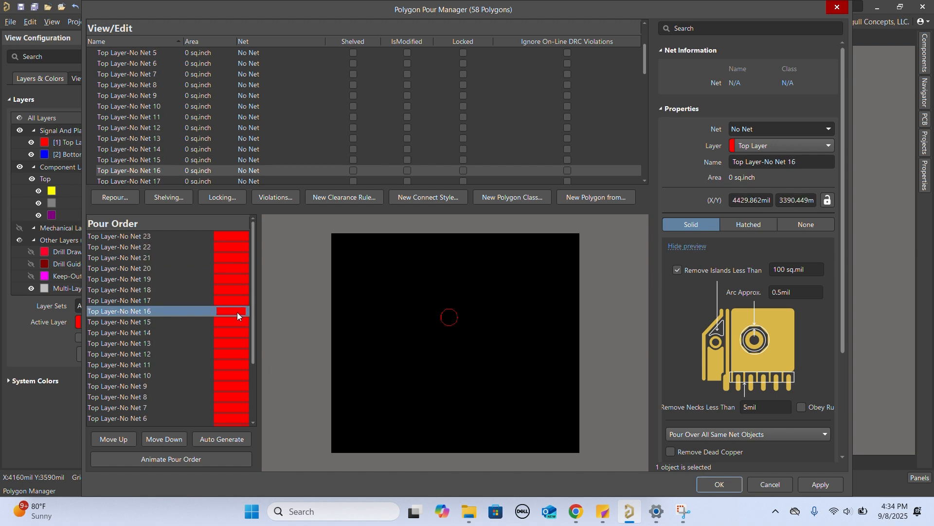
pyautogui.press('Up')
pyautogui.press('Up')
pyautogui.press('Up')
pyautogui.press('Up')
pyautogui.press('Up')
pyautogui.press('Up')
pyautogui.press('Up')
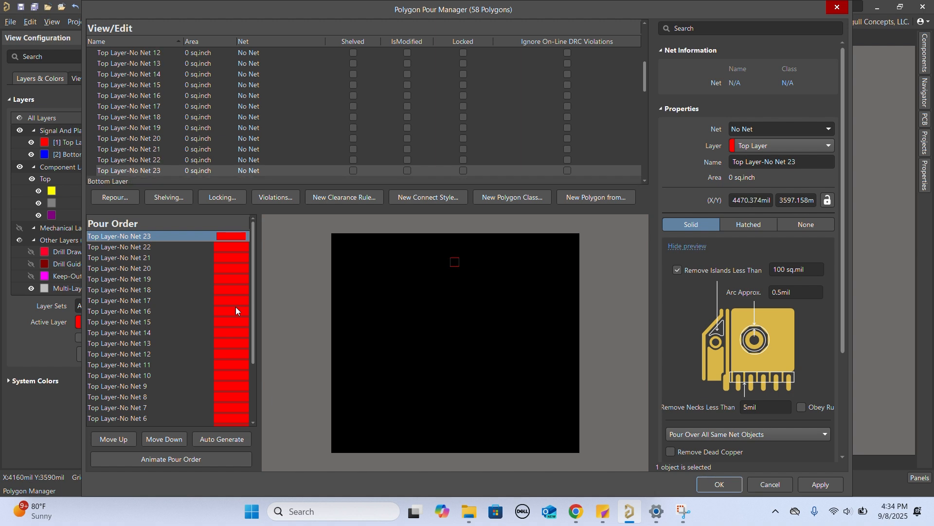
pyautogui.press('Down')
pyautogui.press('Down')
pyautogui.press('Down')
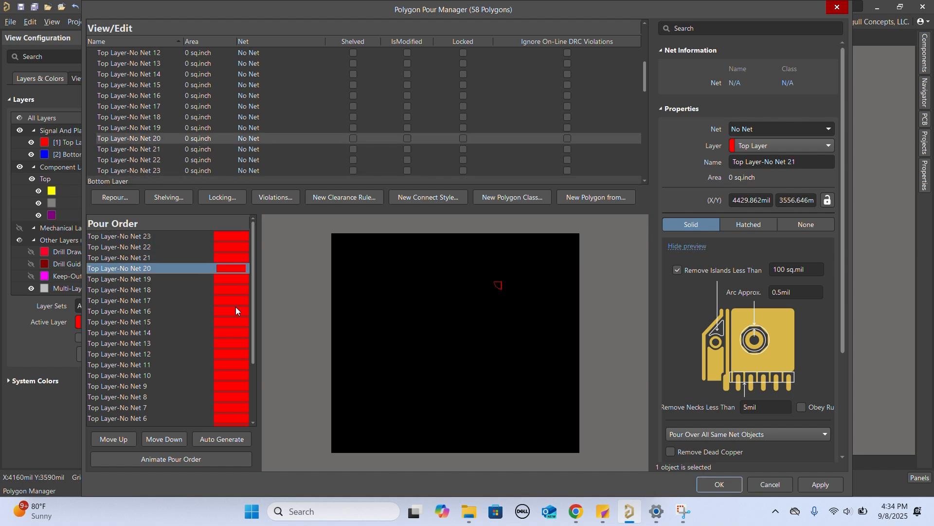
# - Move the Top Layer-No Net 21 polygon down the pour order to just above Top Layer-$Net0
pyautogui.press('Up')
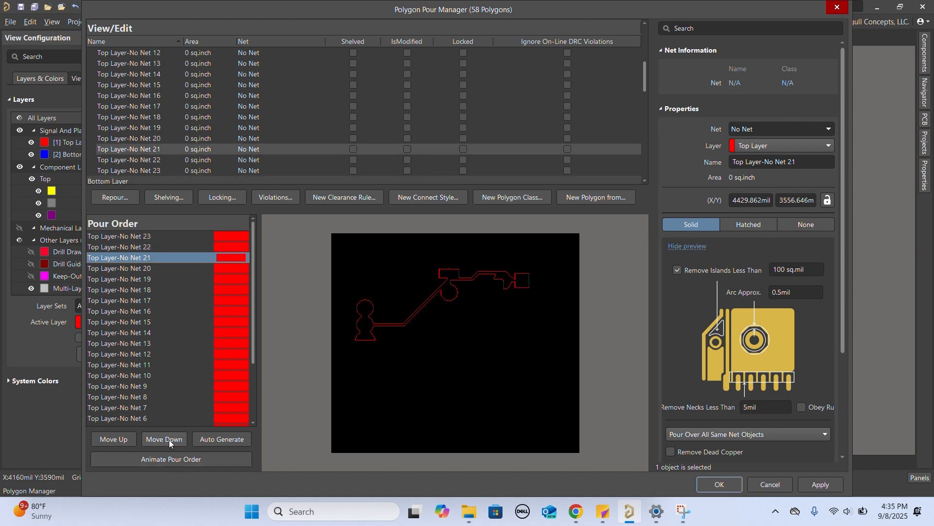
pyautogui.click(169, 440)
pyautogui.click(169, 439)
pyautogui.click(170, 440)
pyautogui.click(170, 440)
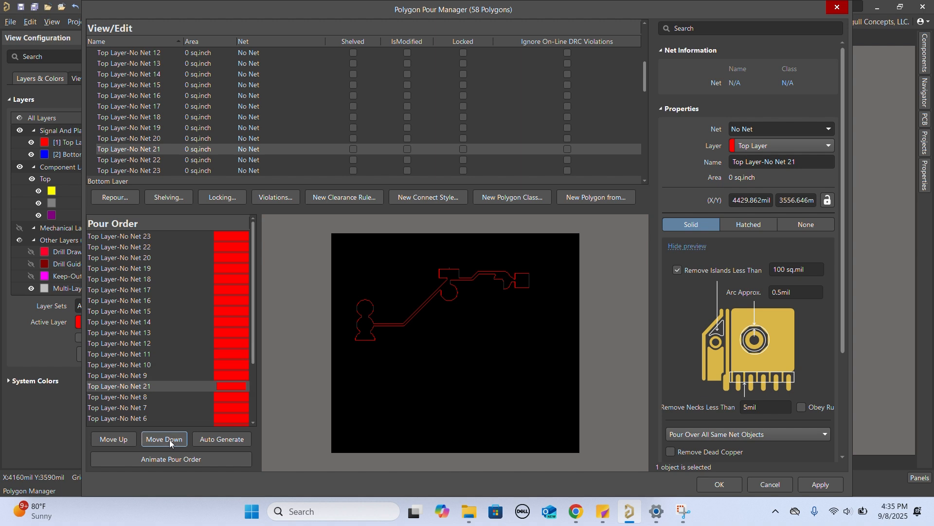
pyautogui.click(170, 440)
pyautogui.click(169, 439)
pyautogui.click(169, 440)
pyautogui.click(170, 440)
pyautogui.click(169, 439)
pyautogui.click(170, 439)
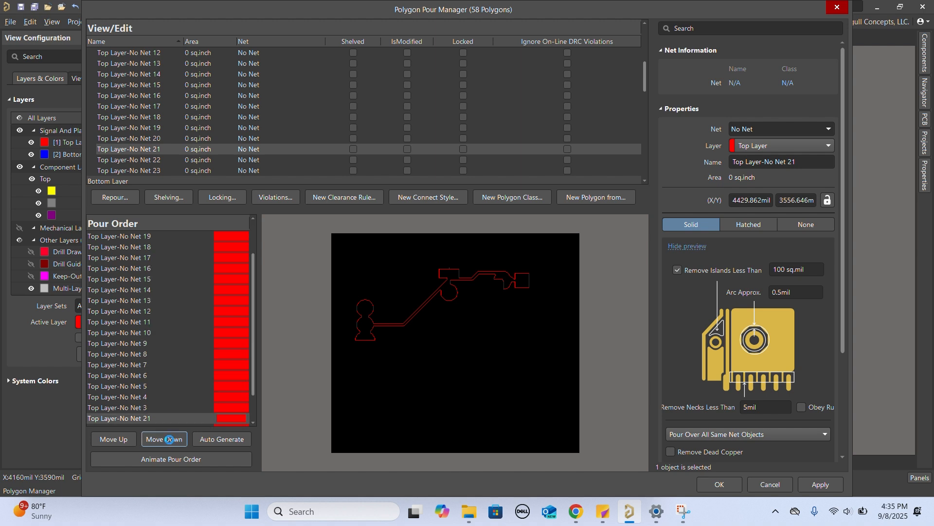
pyautogui.click(169, 439)
pyautogui.click(169, 440)
pyautogui.click(169, 440)
pyautogui.click(169, 439)
pyautogui.click(119, 438)
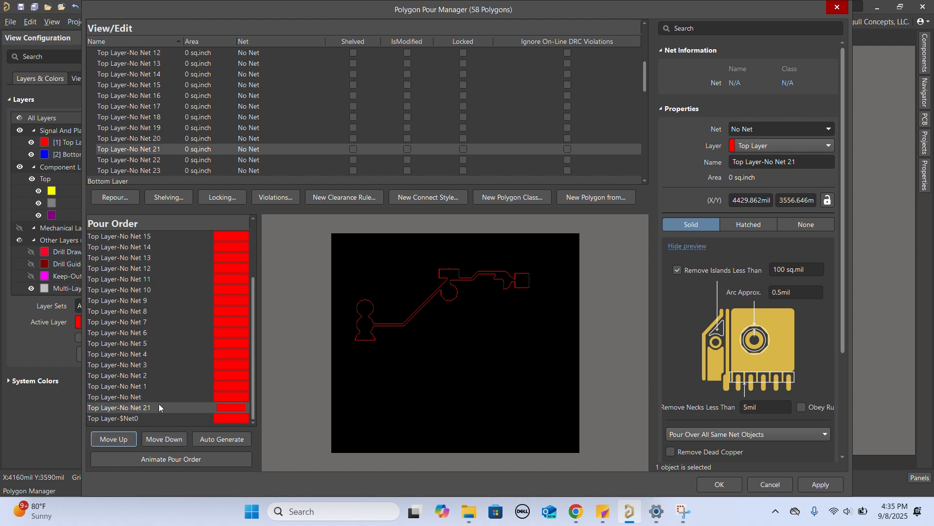
# - Move the Top Layer-No Net 4 polygon down the pour order to just above Top Layer-No Net 21
pyautogui.moveTo(160, 397); pyautogui.dragTo(186, 358)
pyautogui.click(169, 439)
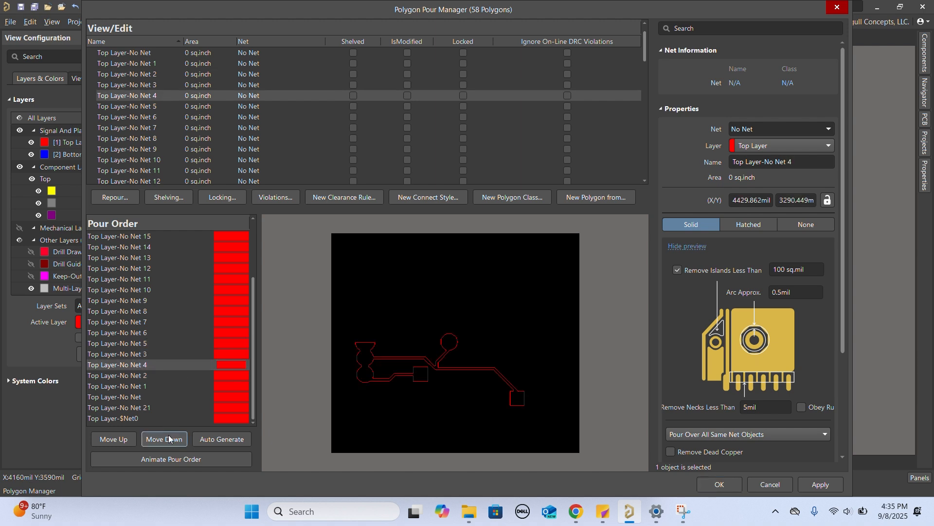
pyautogui.click(169, 438)
pyautogui.click(169, 439)
pyautogui.click(169, 439)
# - Recheck the previews of the Top Layer polygons at both ends of the rearranged pour order
pyautogui.click(240, 408)
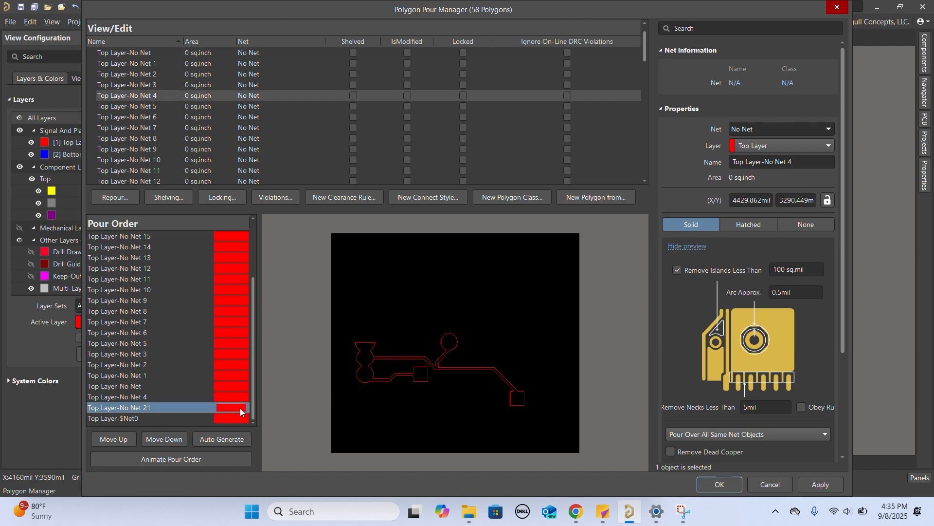
pyautogui.moveTo(240, 416); pyautogui.dragTo(234, 386)
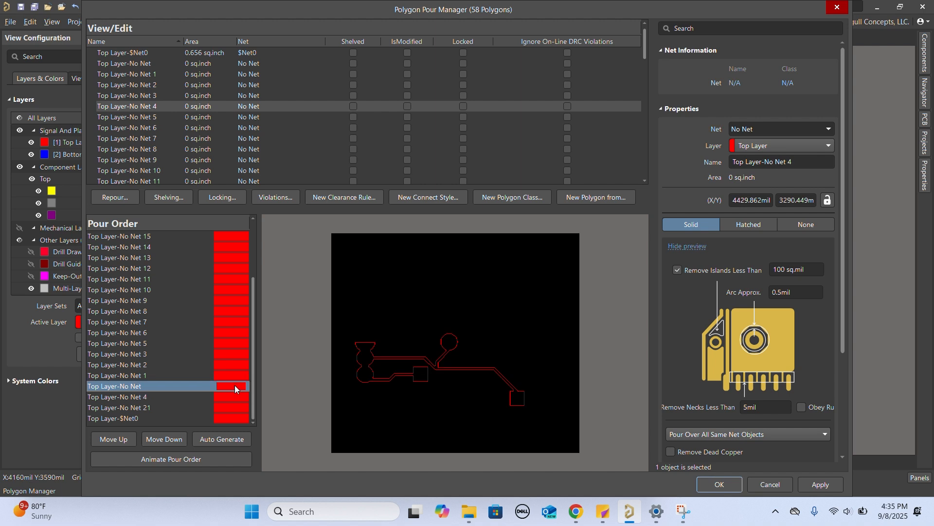
pyautogui.click(235, 375)
pyautogui.scroll(3, 210, 274)
pyautogui.click(238, 236)
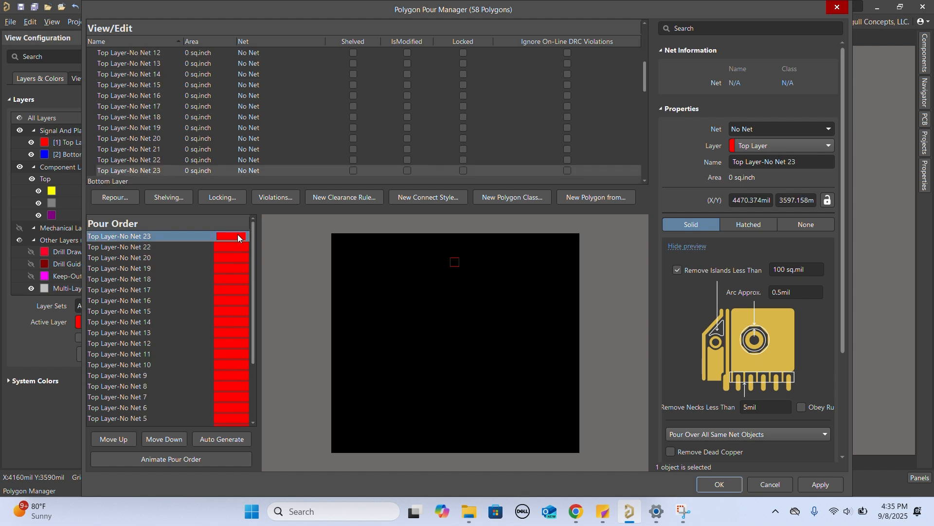
# - Move the Bottom Layer-$Net0 polygon down to the end of the bottom layer's pour order
pyautogui.scroll(-2, 200, 106)
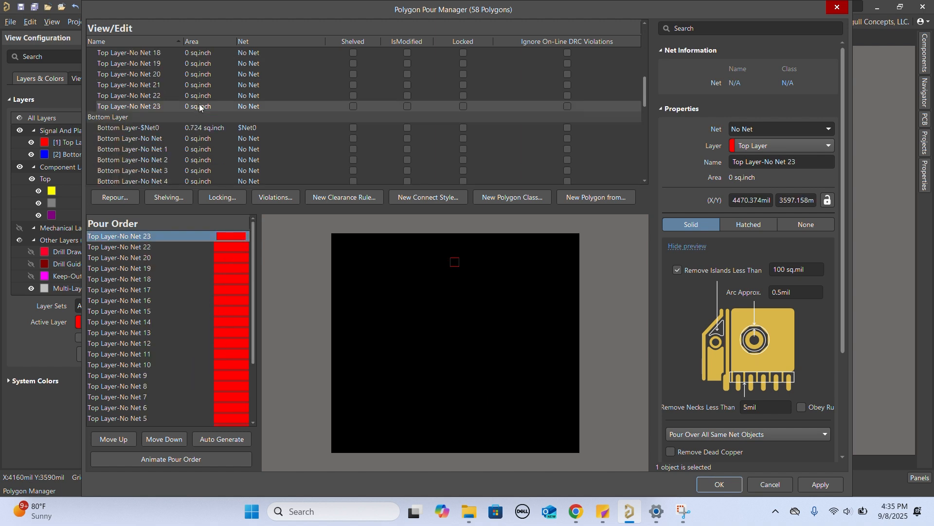
pyautogui.click(170, 128)
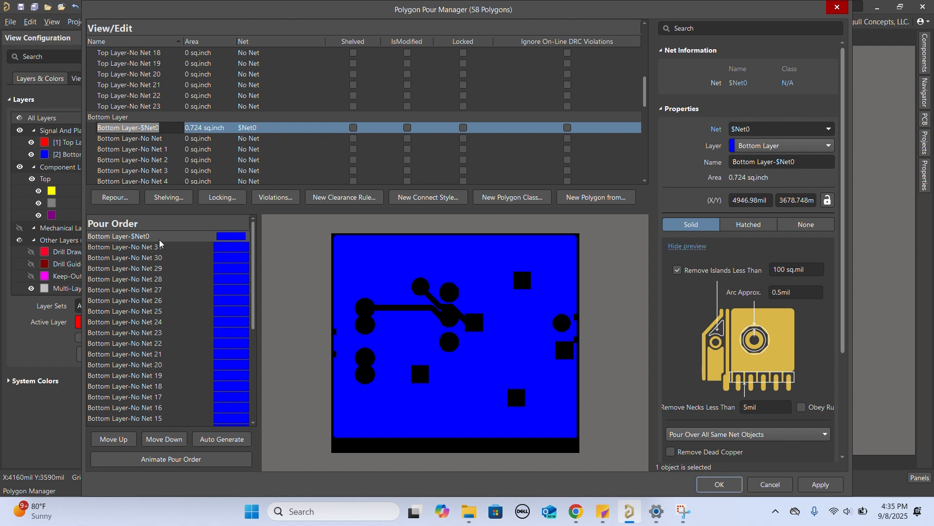
pyautogui.click(160, 440)
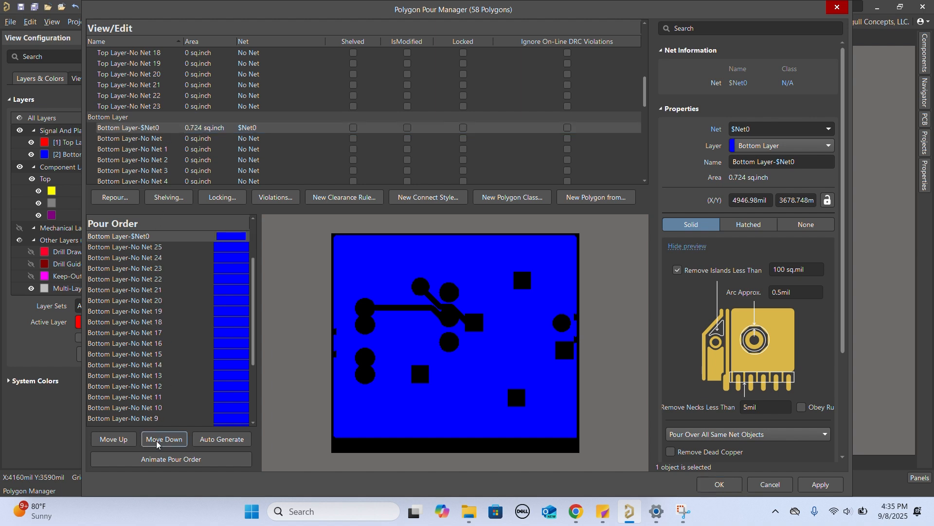
pyautogui.tripleClick(157, 440)
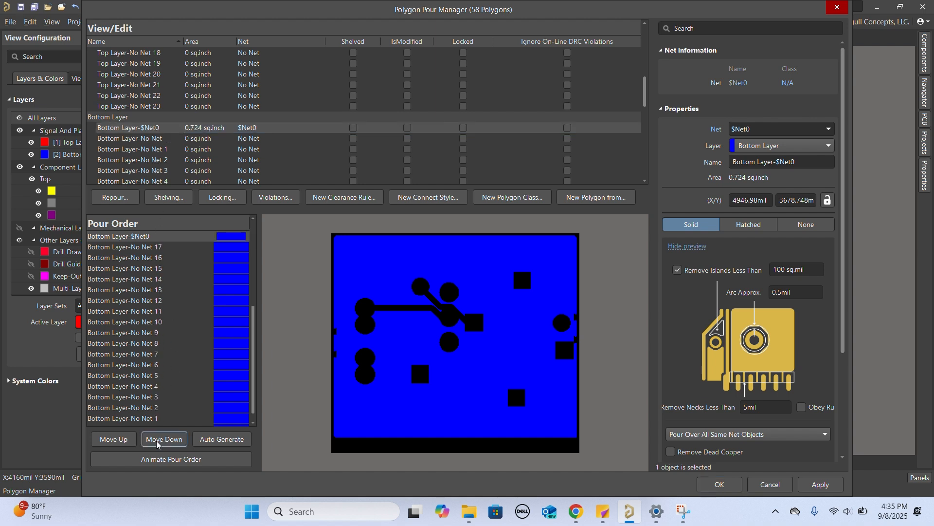
pyautogui.tripleClick(157, 439)
pyautogui.tripleClick(157, 439)
pyautogui.doubleClick(156, 440)
pyautogui.doubleClick(156, 440)
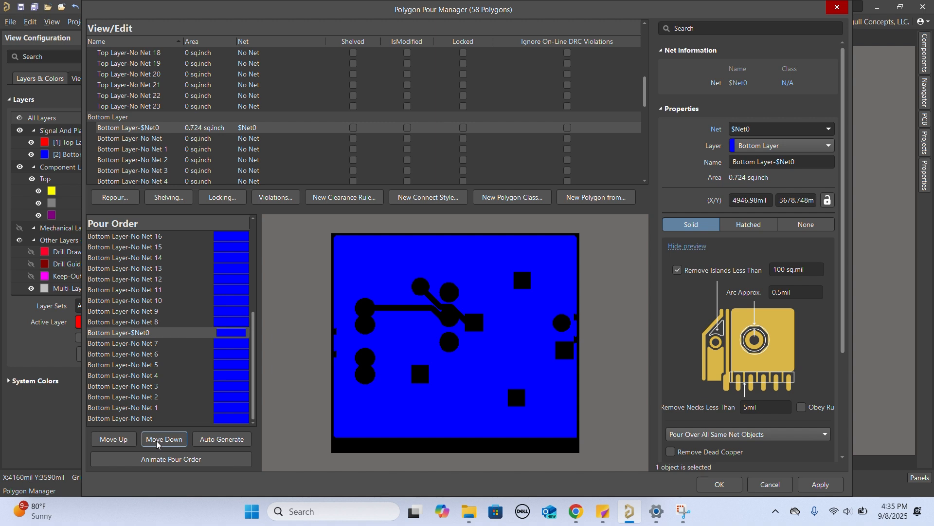
pyautogui.tripleClick(157, 439)
pyautogui.tripleClick(156, 440)
pyautogui.doubleClick(157, 439)
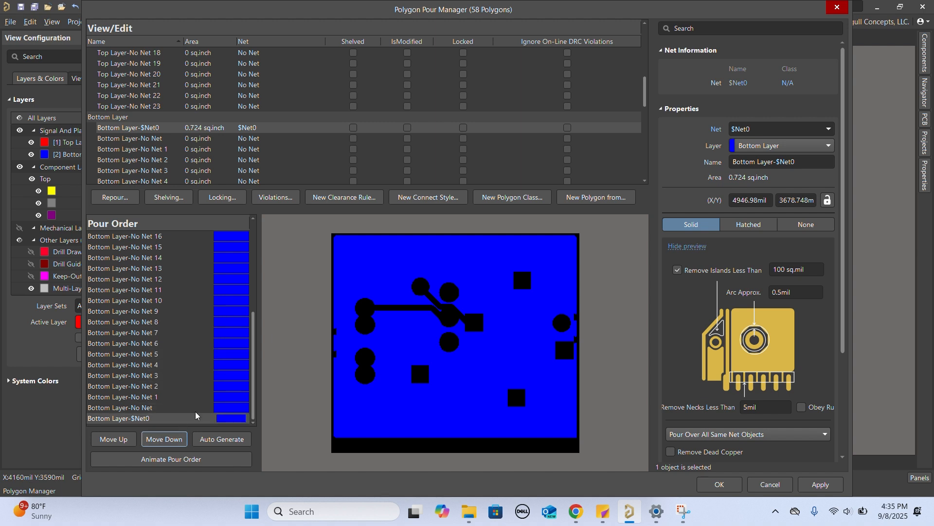
# - Preview the Bottom Layer-No Net polygons one by one, starting from Bottom Layer-No Net and going up past No Net 20
pyautogui.click(223, 403)
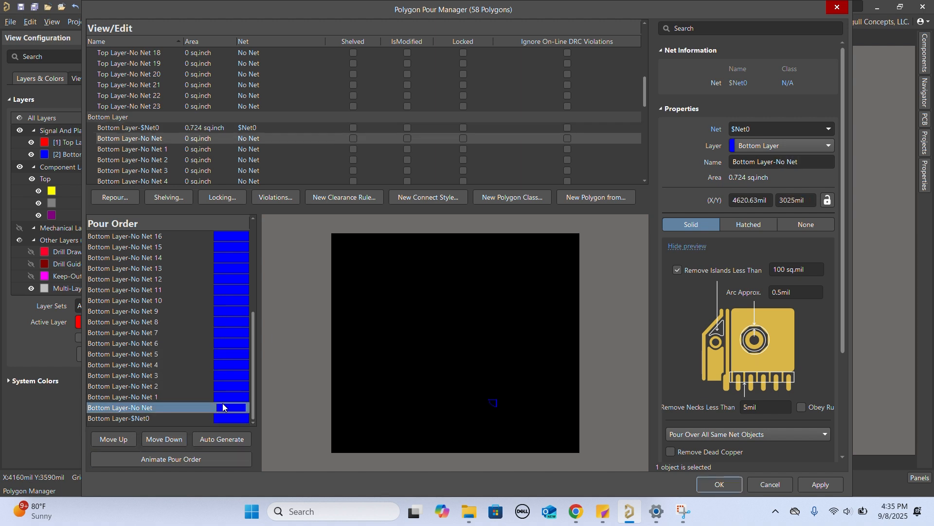
pyautogui.press('Up')
pyautogui.press('Up')
pyautogui.press('Up')
pyautogui.press('Up')
pyautogui.press('Up')
pyautogui.press('Up')
pyautogui.press('Up')
pyautogui.press('Up')
pyautogui.press('Up')
pyautogui.press('Up')
pyautogui.press('Up')
pyautogui.press('Up')
pyautogui.press('Up')
pyautogui.press('Up')
pyautogui.press('Up')
pyautogui.press('Up')
pyautogui.press('Up')
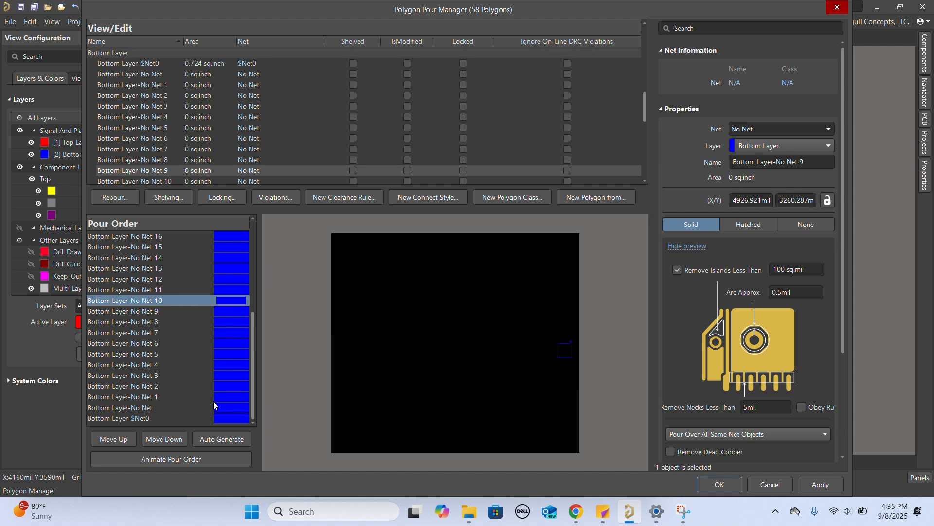
pyautogui.press('Up')
pyautogui.press('Up')
pyautogui.press('Up')
pyautogui.press('Up')
pyautogui.press('Up')
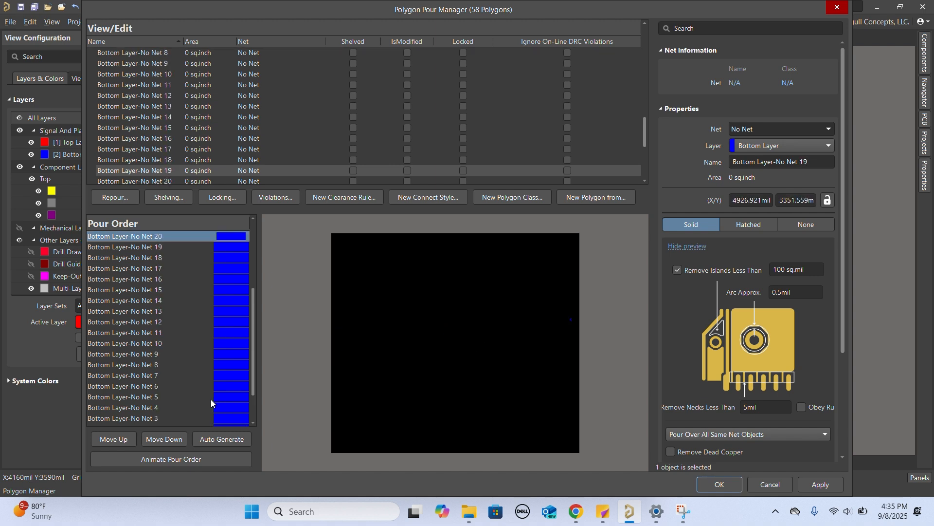
# - Move the Bottom Layer-No Net 21 polygon down the pour order to just above Bottom Layer-$Net0
pyautogui.press('Down')
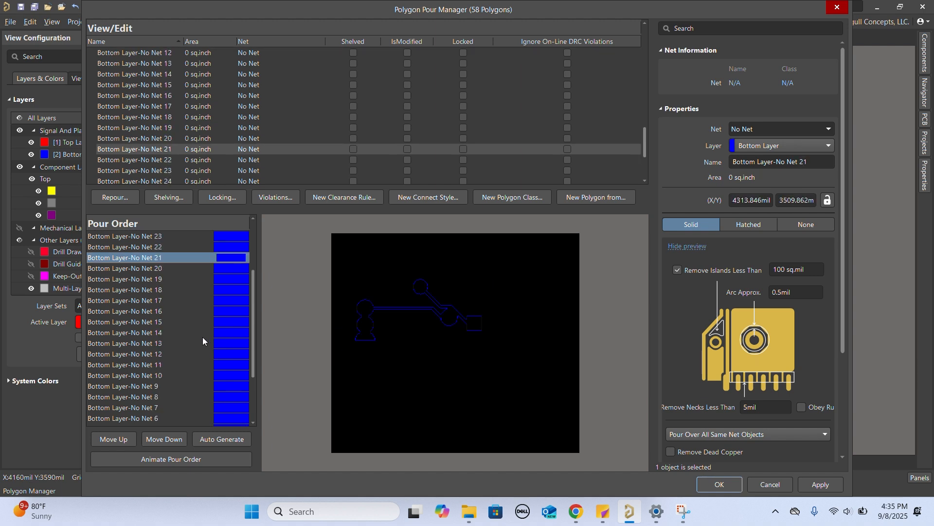
pyautogui.click(165, 442)
pyautogui.doubleClick(165, 442)
pyautogui.click(165, 442)
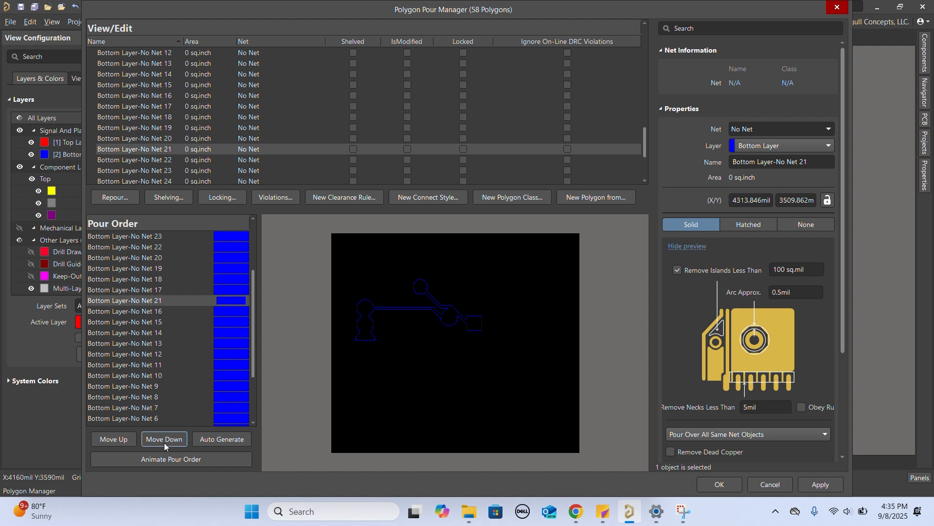
pyautogui.doubleClick(164, 443)
pyautogui.click(164, 442)
pyautogui.doubleClick(165, 442)
pyautogui.click(164, 443)
pyautogui.doubleClick(164, 443)
pyautogui.click(165, 442)
pyautogui.doubleClick(165, 442)
pyautogui.click(165, 443)
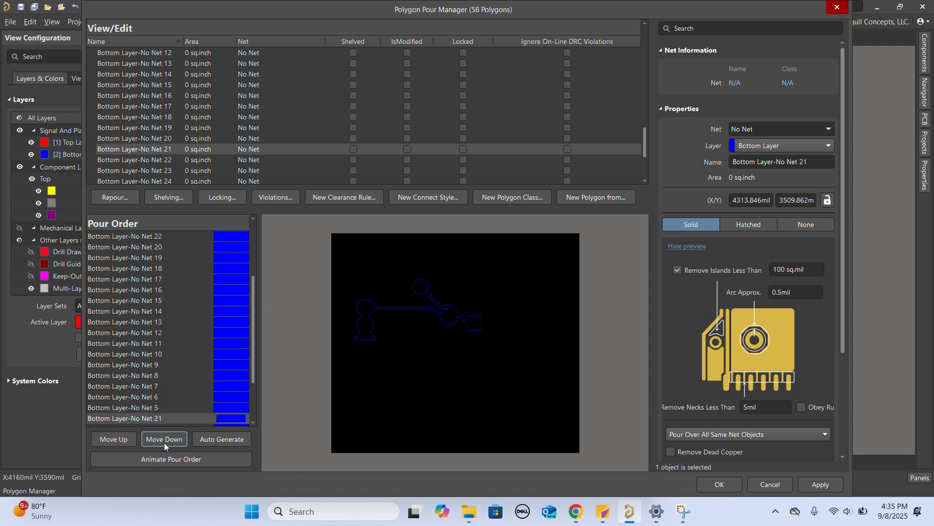
pyautogui.doubleClick(165, 443)
pyautogui.click(164, 442)
pyautogui.doubleClick(164, 443)
pyautogui.click(164, 443)
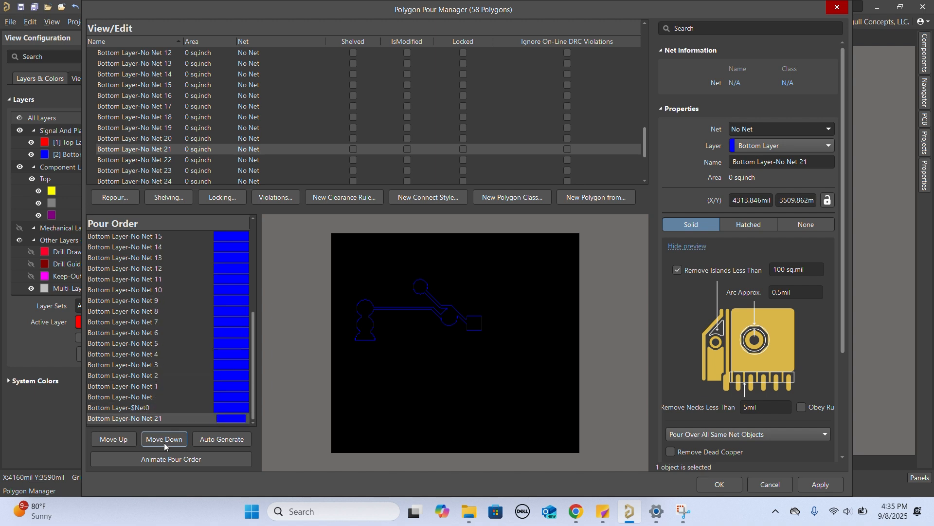
pyautogui.click(131, 442)
# - Preview the remaining bottom layer polygons up to Bottom Layer-No Net 31 and accept the new pour order
pyautogui.scroll(5, 176, 365)
pyautogui.click(201, 276)
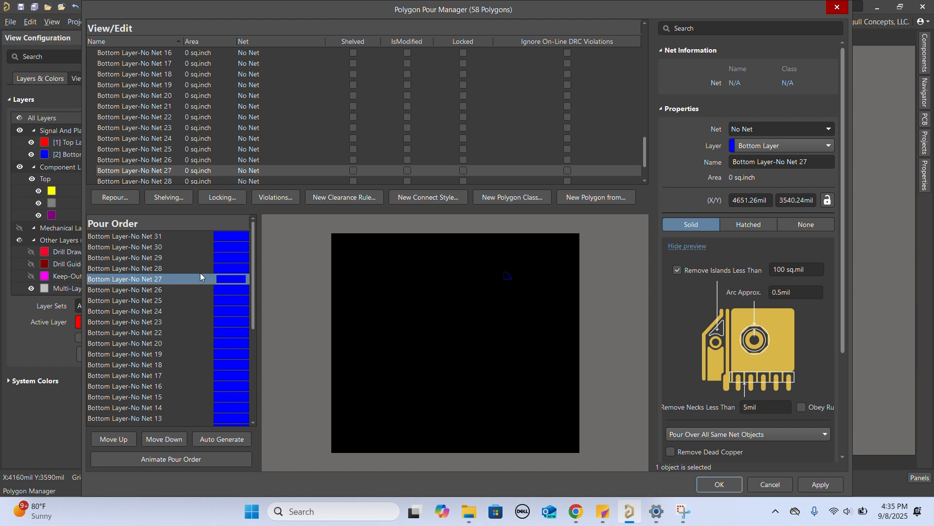
pyautogui.click(183, 332)
pyautogui.press('Up')
pyautogui.press('Up')
pyautogui.press('Up')
pyautogui.press('Up')
pyautogui.press('Up')
pyautogui.press('Up')
pyautogui.press('Up')
pyautogui.press('Up')
pyautogui.press('Up')
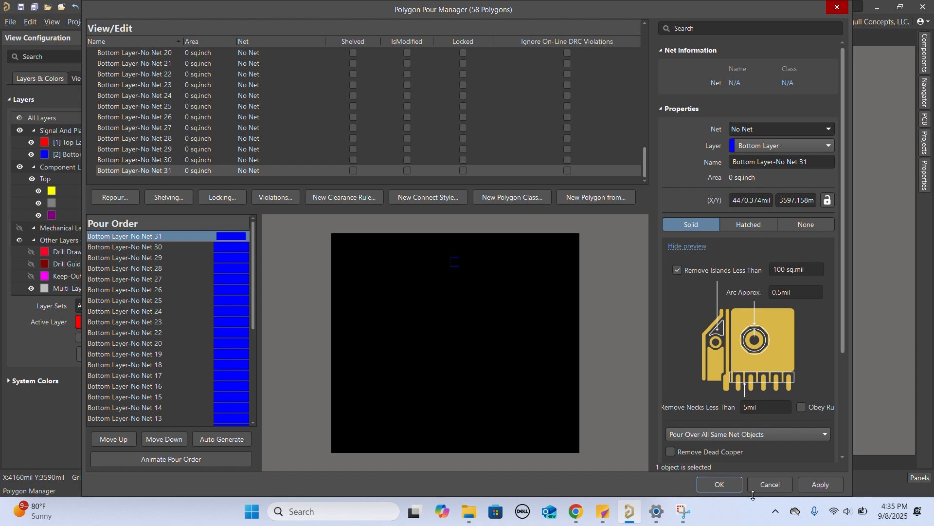
pyautogui.click(732, 485)
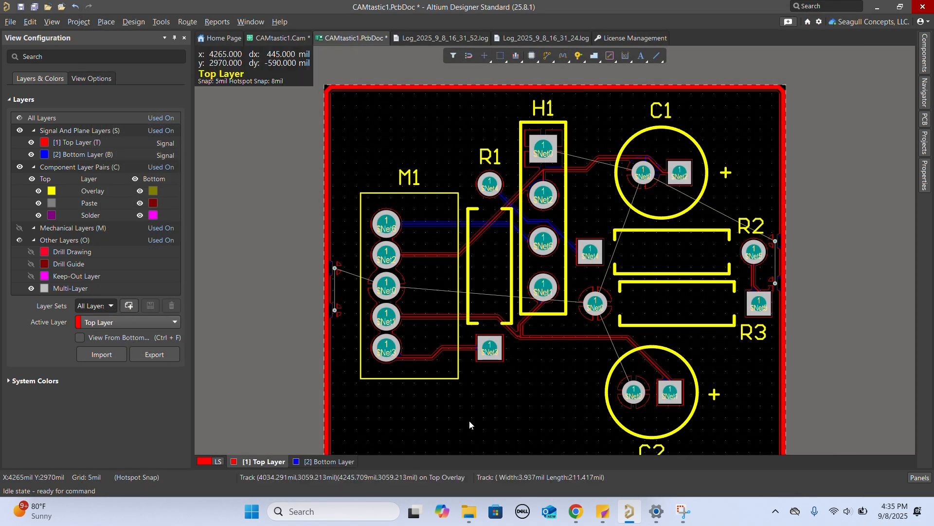
pyautogui.click(470, 425)
pyautogui.click(292, 308)
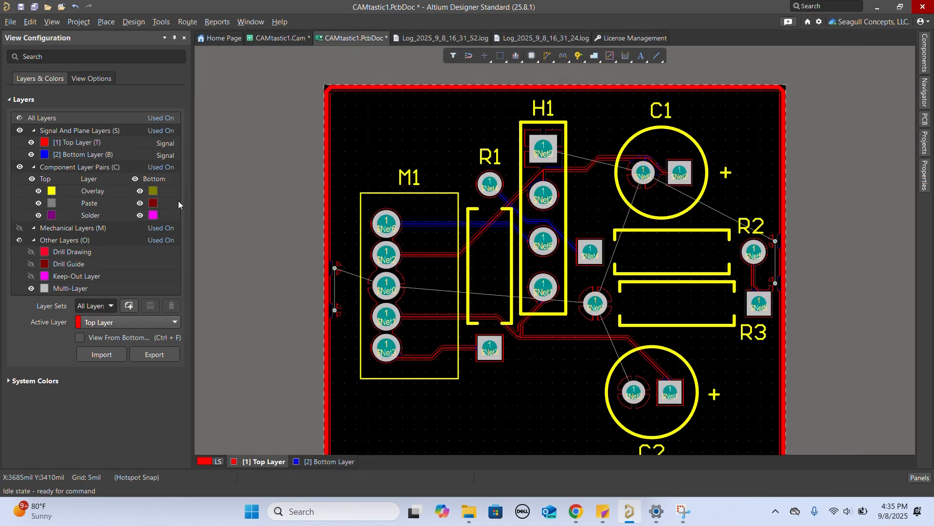
pyautogui.rightClick(413, 137)
pyautogui.click(376, 145)
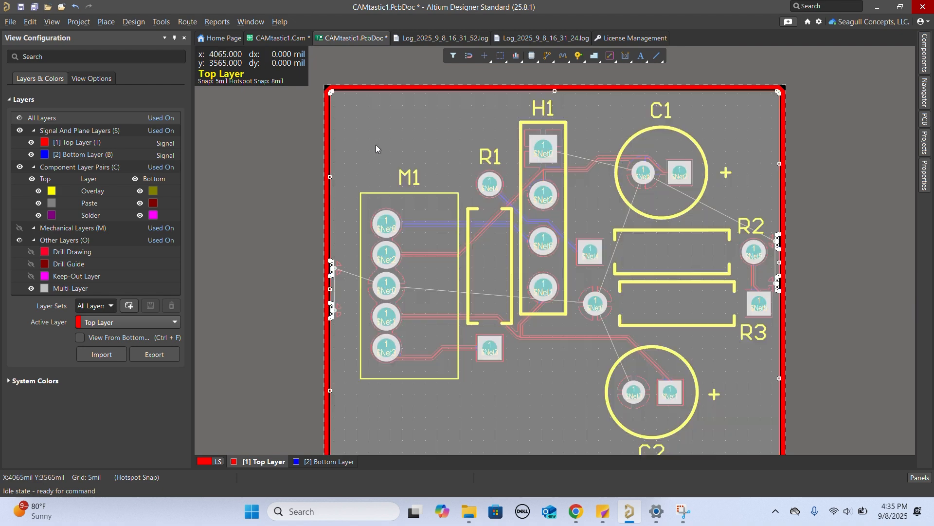
pyautogui.rightClick(380, 145)
pyautogui.click(354, 142)
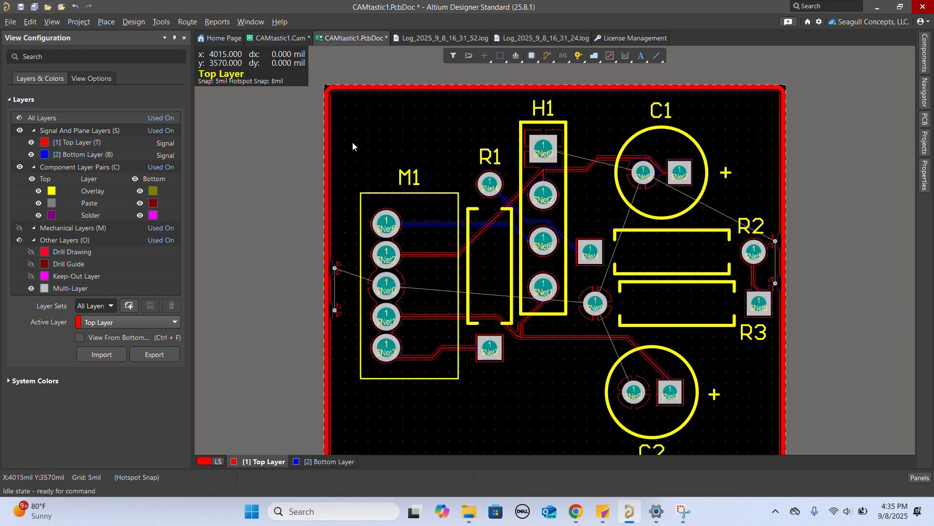
# - Repour all polygons on the board using the new pour order
pyautogui.rightClick(405, 120)
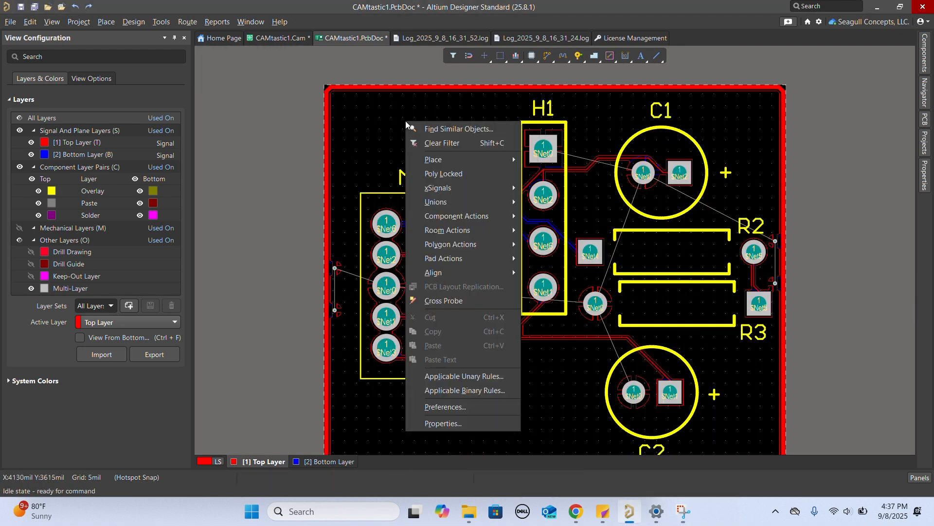
pyautogui.moveTo(491, 247)
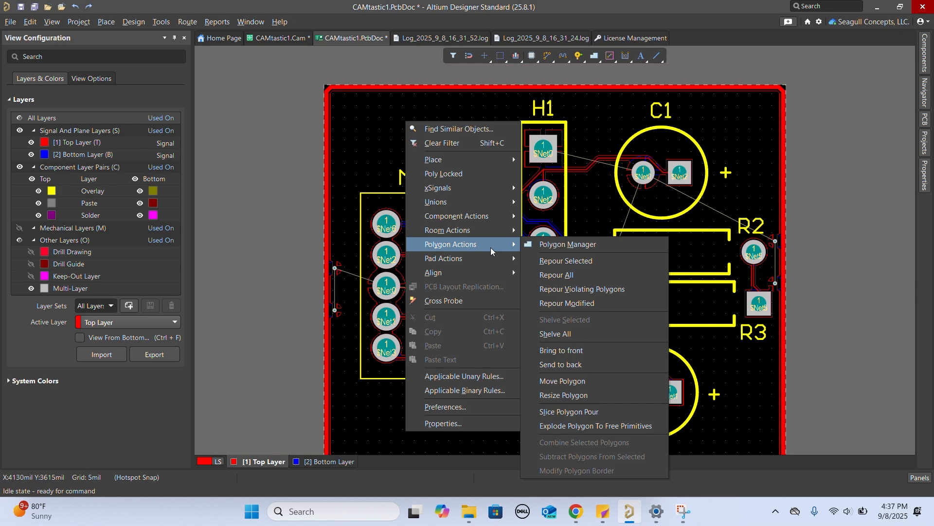
pyautogui.click(581, 277)
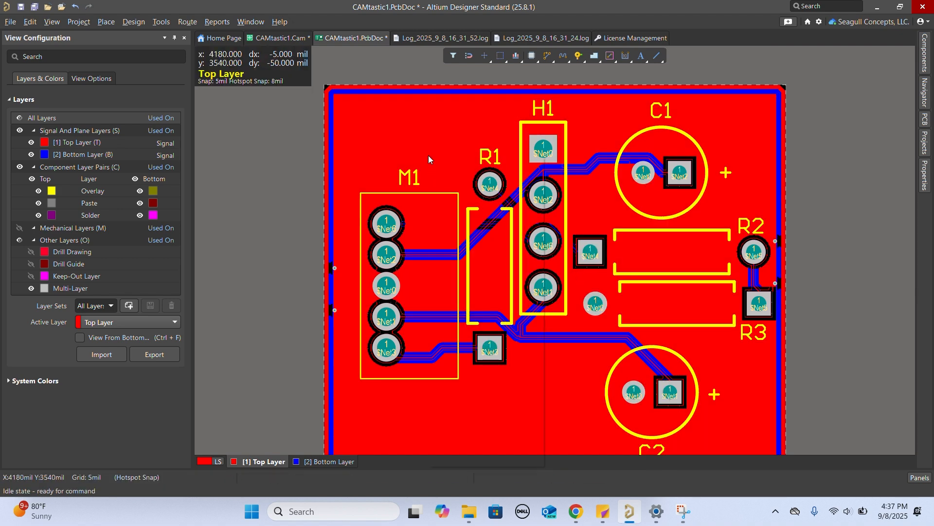
# - Review the pour order of the top and bottom layer polygons in the Polygon Pour Manager and accept it
pyautogui.rightClick(428, 155)
pyautogui.moveTo(516, 279)
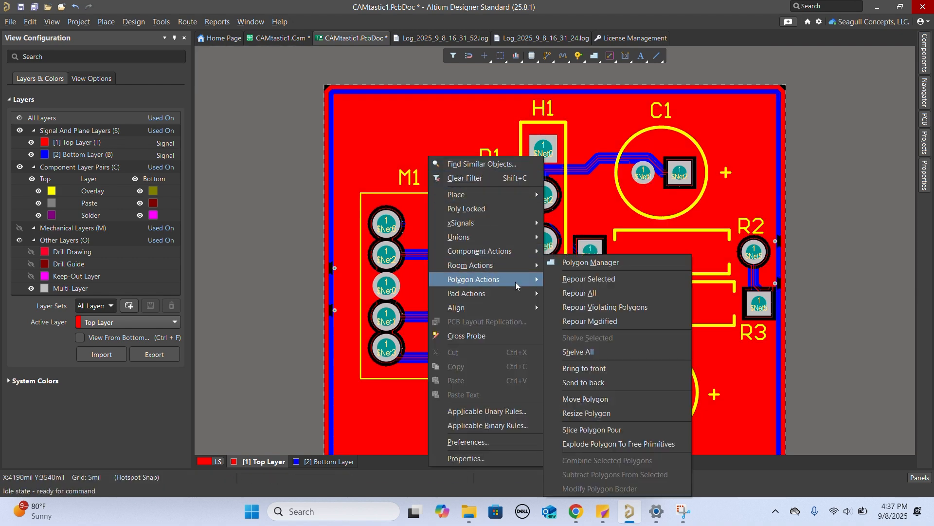
pyautogui.click(589, 273)
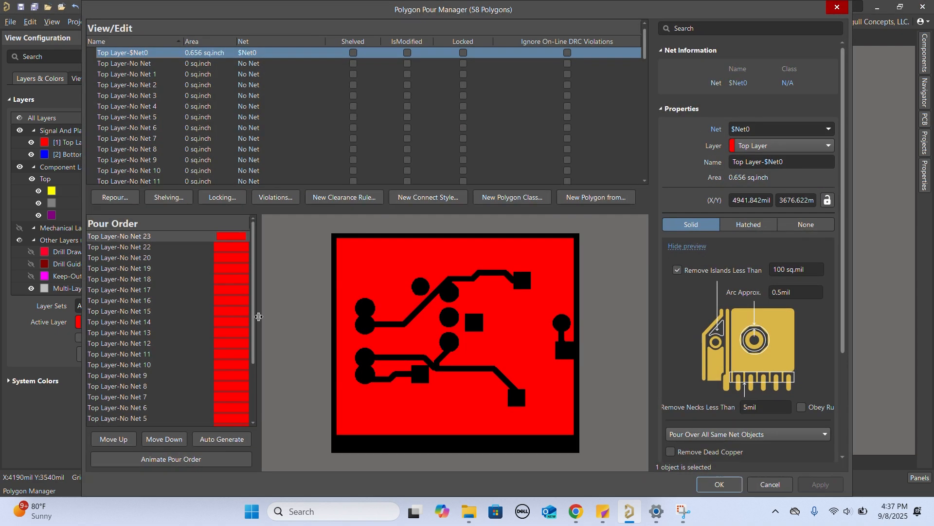
pyautogui.click(176, 419)
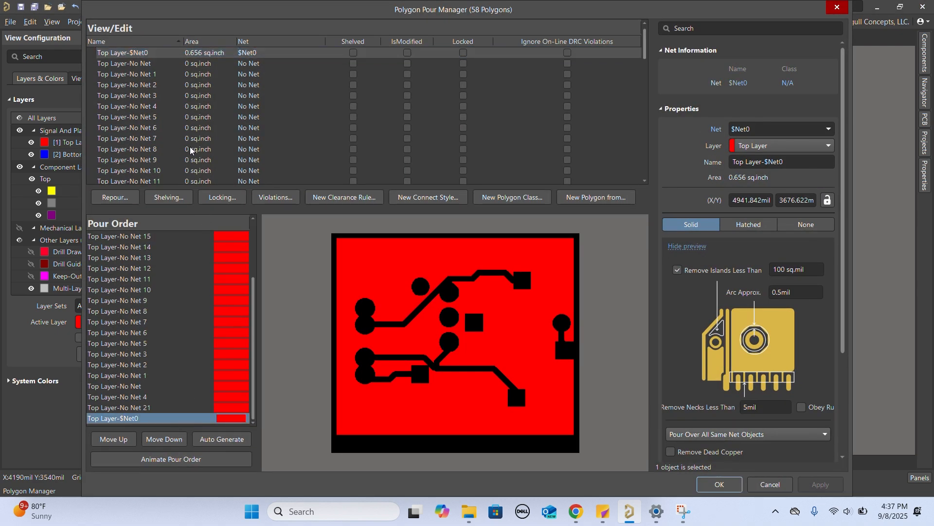
pyautogui.scroll(-10, 190, 151)
pyautogui.scroll(-4, 180, 100)
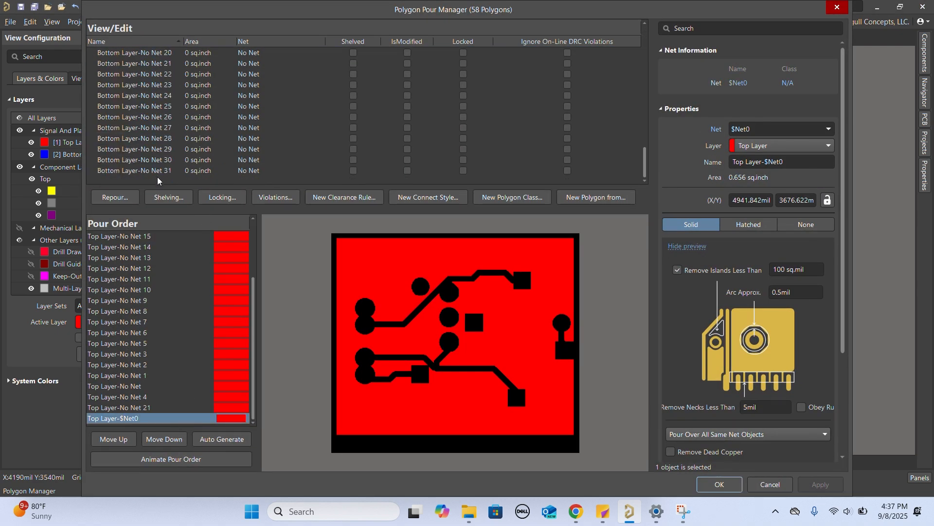
pyautogui.click(163, 170)
pyautogui.scroll(11, 165, 158)
pyautogui.click(159, 179)
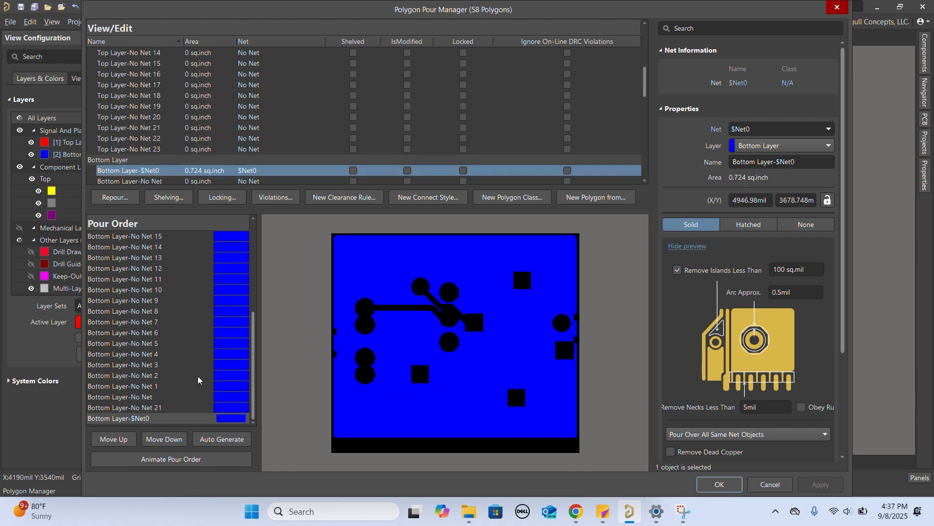
pyautogui.click(720, 485)
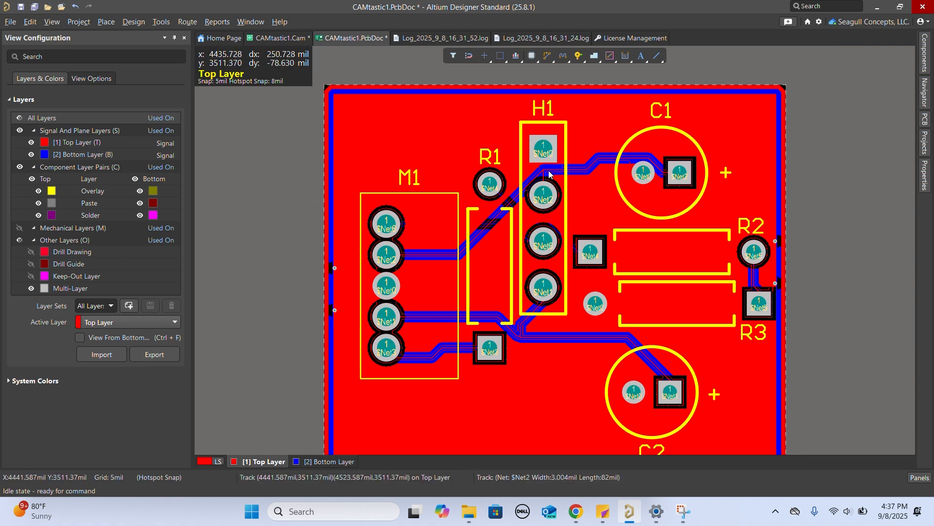
pyautogui.rightClick(590, 200)
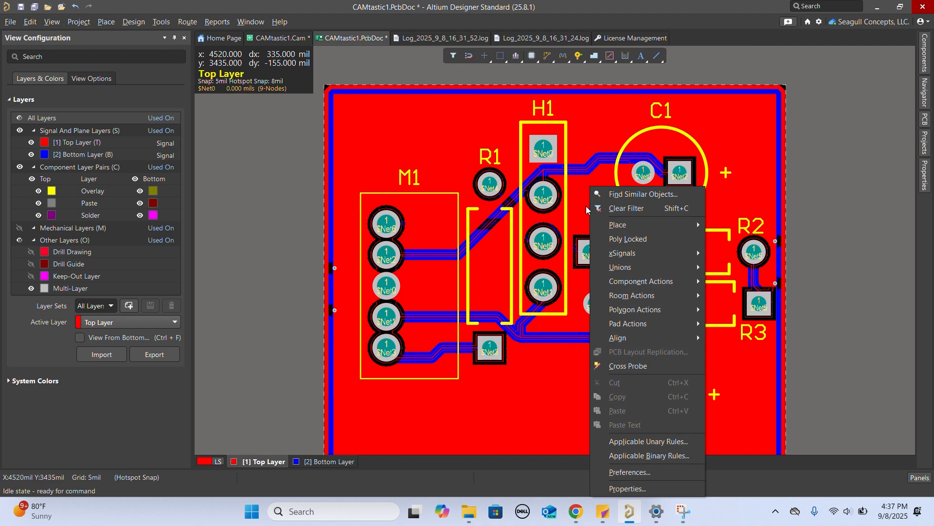
pyautogui.click(587, 207)
pyautogui.click(587, 207)
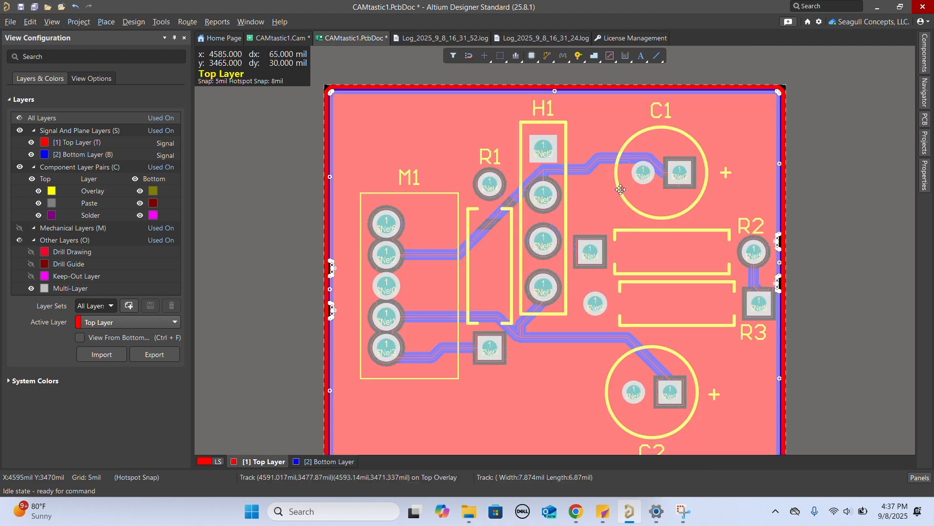
pyautogui.click(815, 183)
pyautogui.click(815, 186)
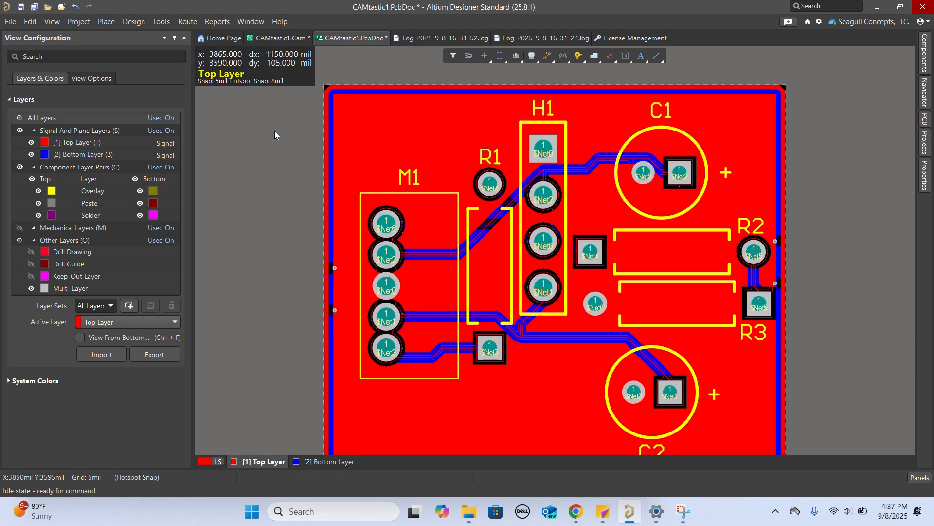
# - Open the power_reg.SchDoc schematic from the pwr_reg_gerbers folder in Downloads and view the header and regulator parts
pyautogui.click(10, 22)
pyautogui.click(56, 58)
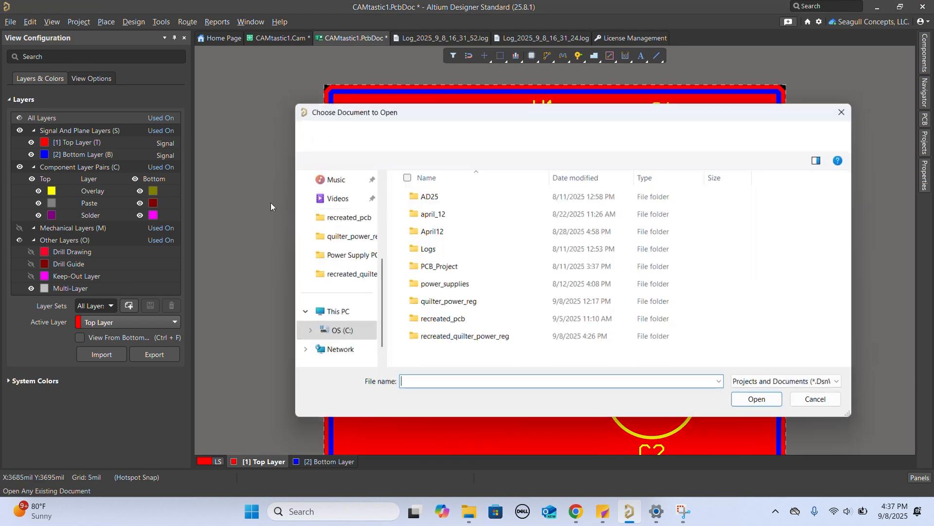
pyautogui.scroll(3, 352, 277)
pyautogui.click(344, 279)
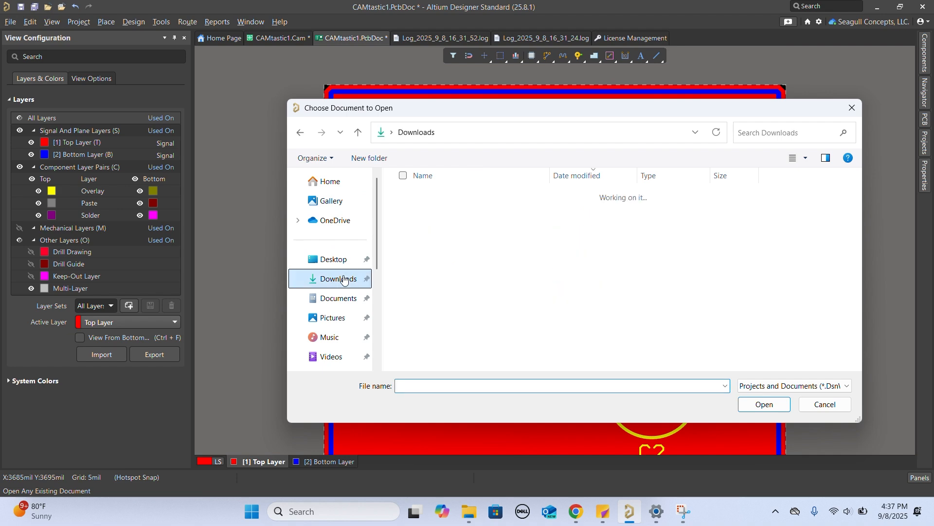
pyautogui.doubleClick(490, 230)
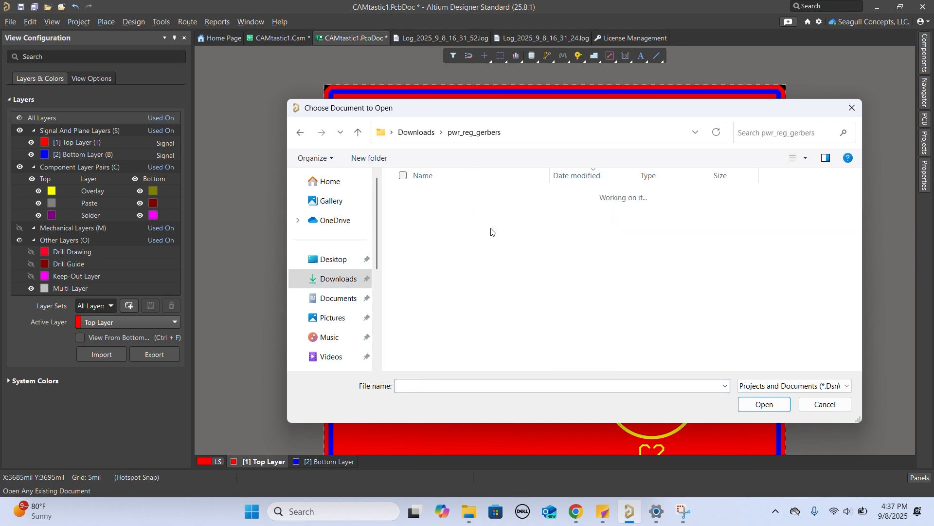
pyautogui.doubleClick(474, 262)
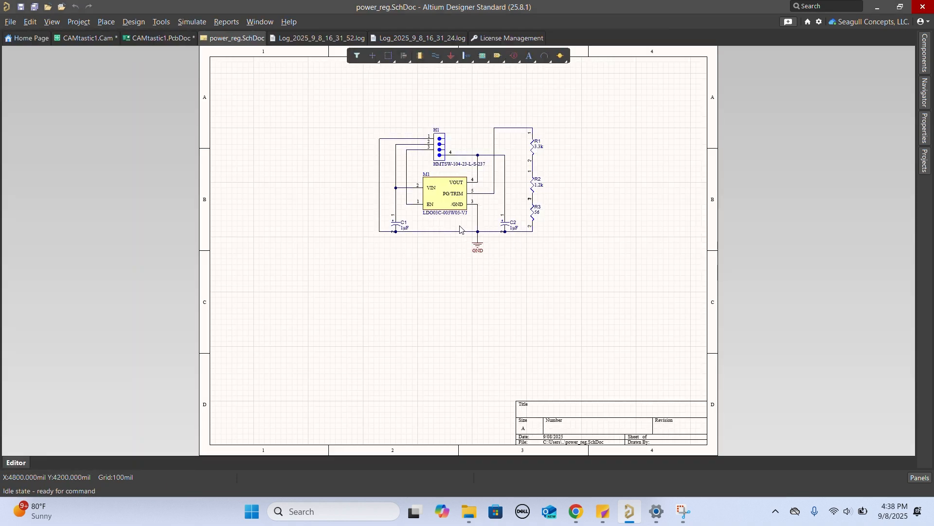
pyautogui.keyDown('ctrl'); pyautogui.scroll(2, 487, 181); pyautogui.keyUp('ctrl')
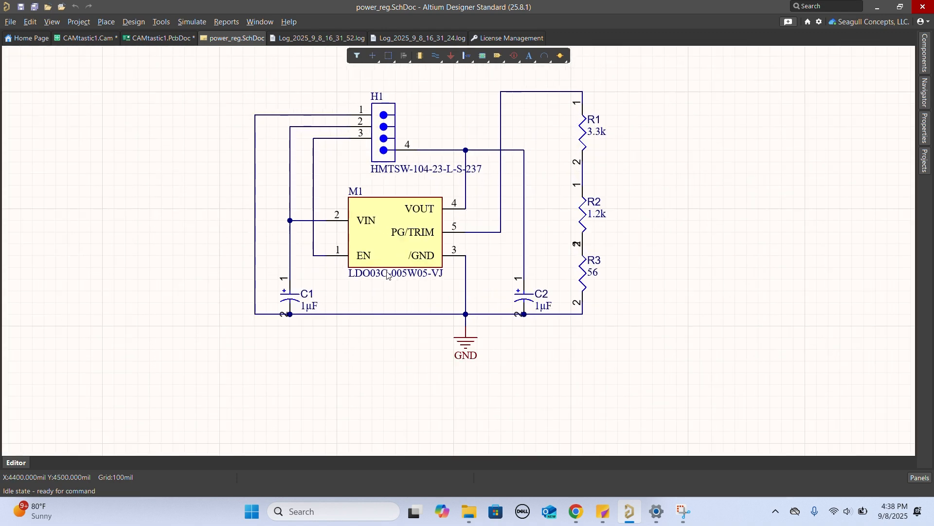
pyautogui.click(378, 163)
# - Place one LDO03C-005W05-VJ regulator from the component library near the M1 pads in CAMtastic1.PcbDoc
pyautogui.click(145, 38)
pyautogui.rightClick(550, 188)
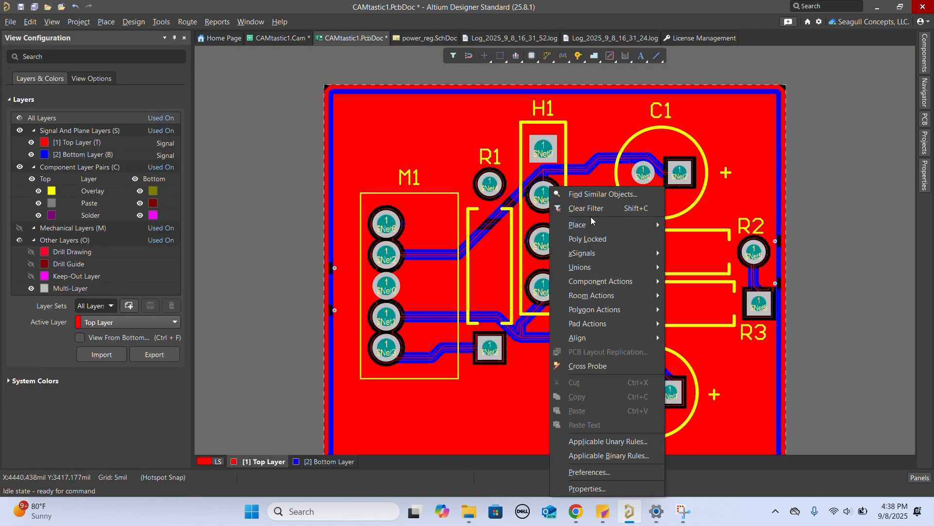
pyautogui.moveTo(599, 224)
pyautogui.click(713, 110)
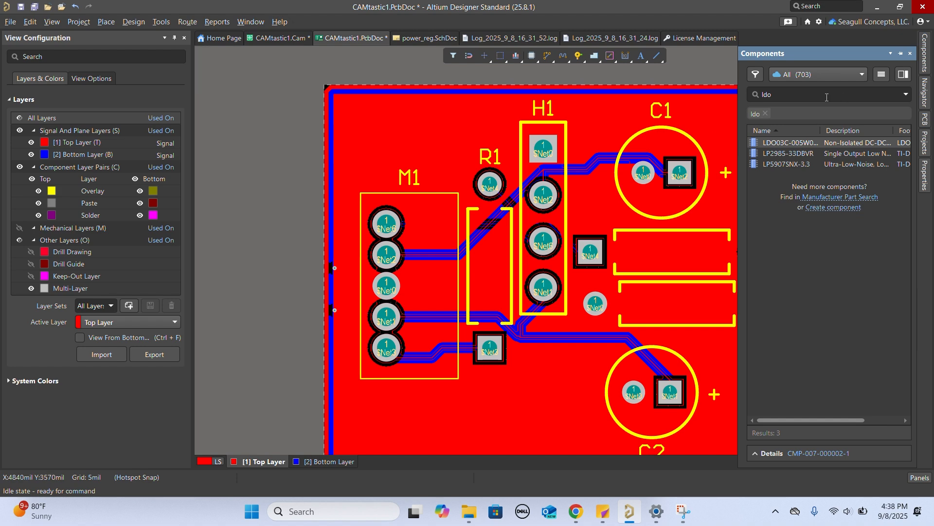
pyautogui.click(785, 143)
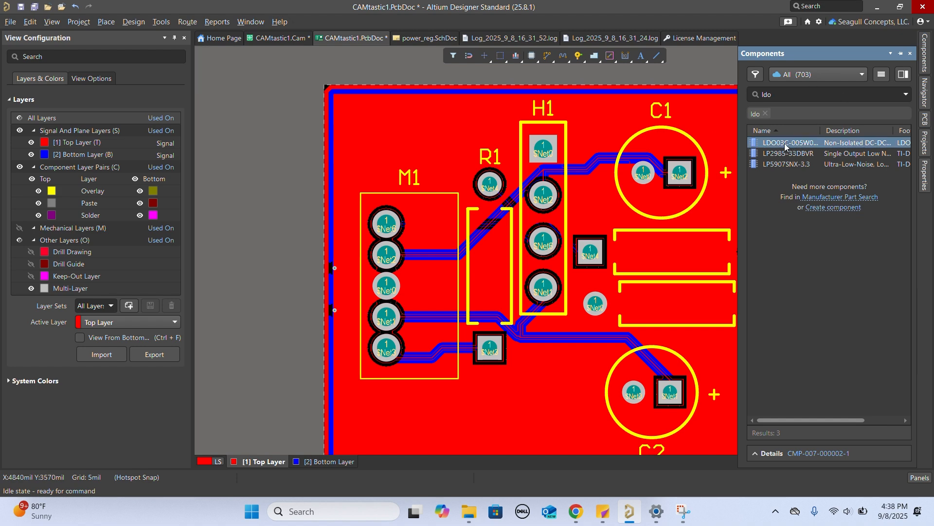
pyautogui.doubleClick(784, 142)
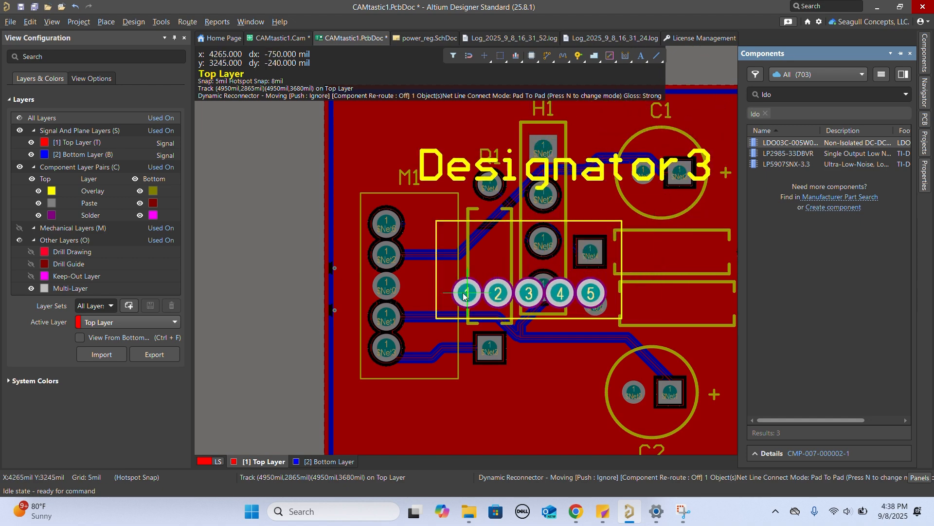
pyautogui.click(380, 305)
pyautogui.press('Escape')
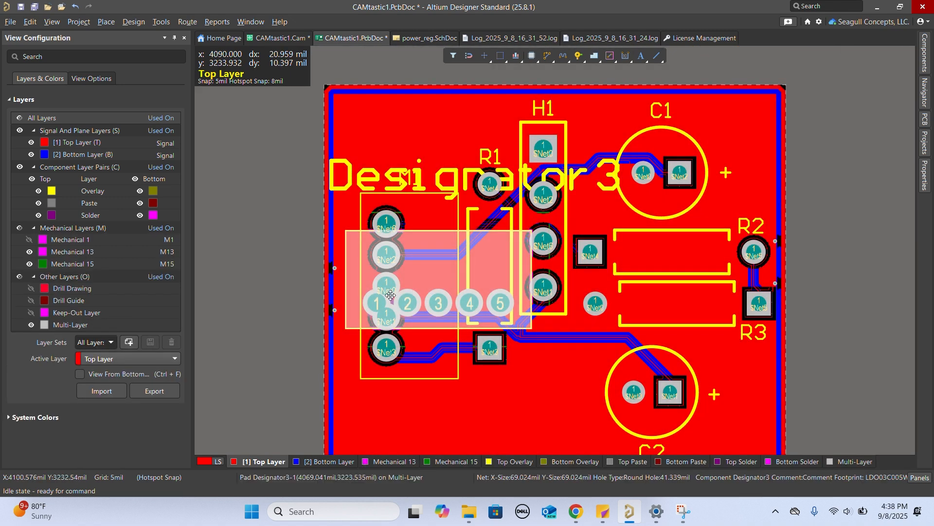
# - Set the placed regulator's rotation to 270 and align its five pads with the M1 pads
pyautogui.rightClick(424, 271)
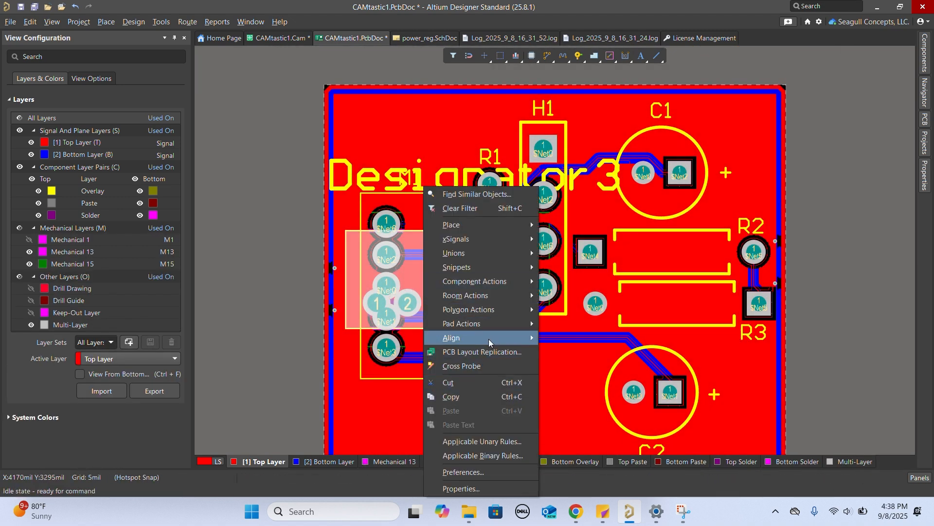
pyautogui.click(493, 487)
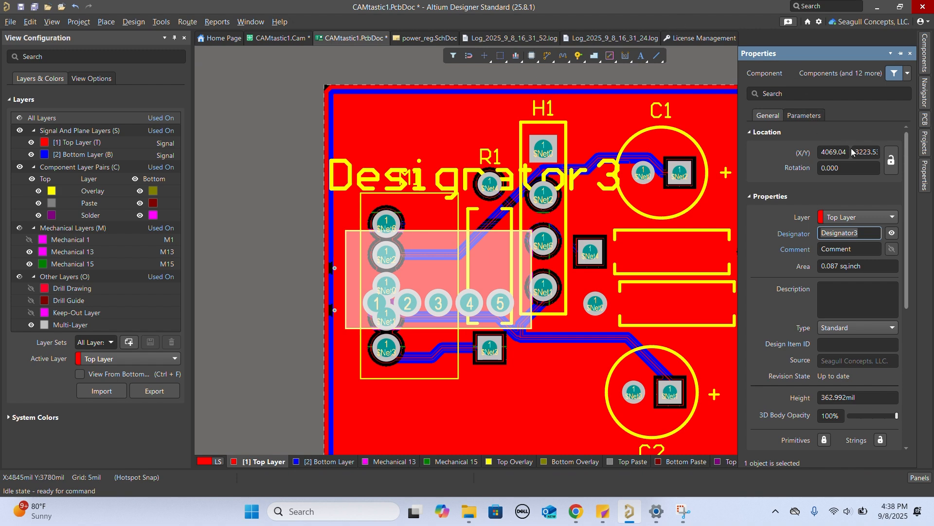
pyautogui.click(851, 169)
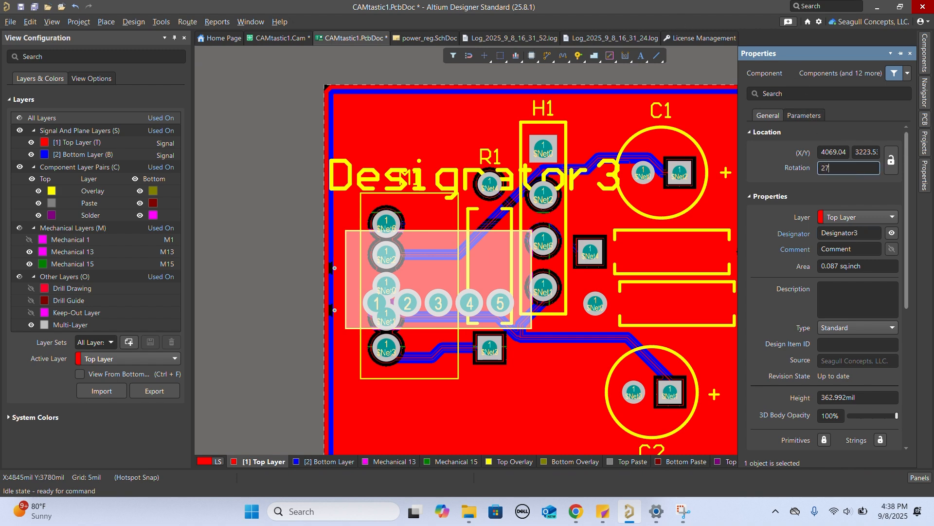
pyautogui.write('270')
pyautogui.press('Return')
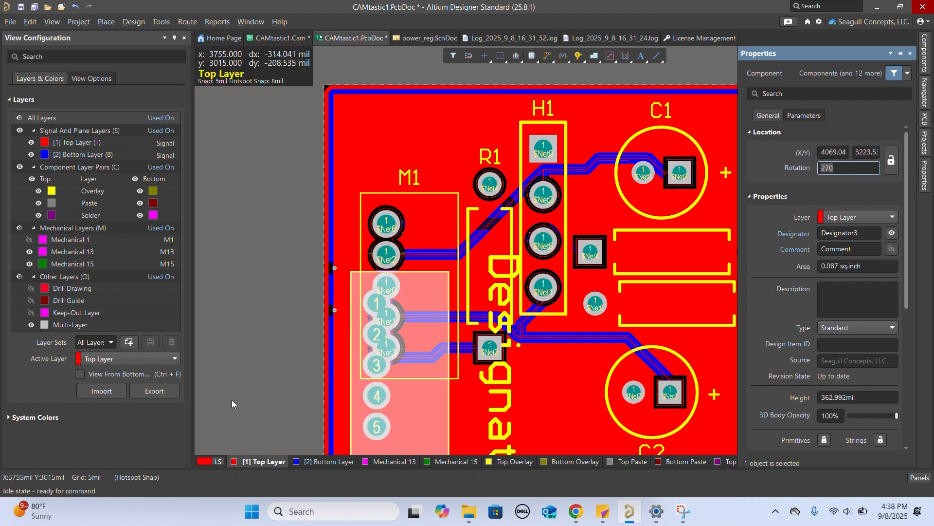
pyautogui.moveTo(402, 364); pyautogui.dragTo(387, 287)
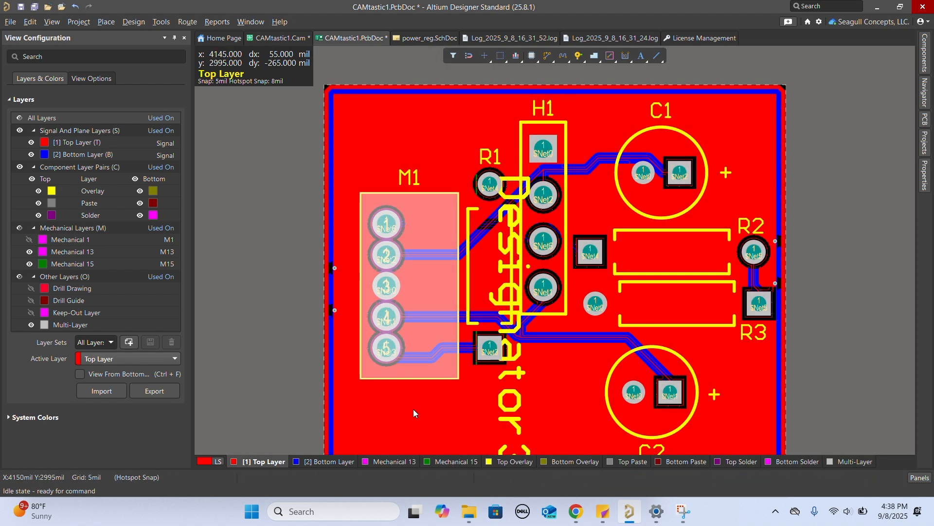
pyautogui.click(409, 408)
pyautogui.click(306, 355)
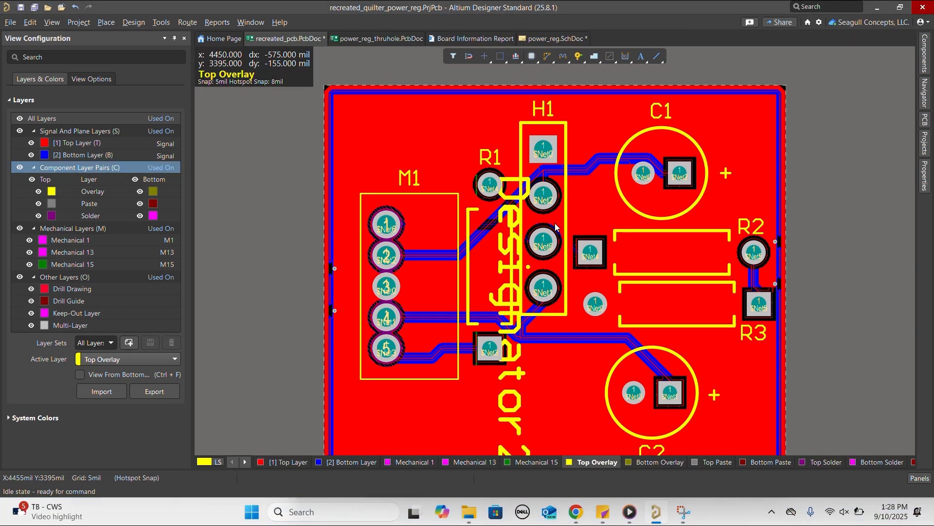
# - Find the four-pin header TSW-104-23-G-S in the component library and place it near the H1 outline
pyautogui.click(925, 54)
pyautogui.click(818, 94)
pyautogui.write('TSW-104-23-G-S')
pyautogui.moveTo(795, 145); pyautogui.dragTo(520, 189)
# - Set the placed header's rotation to 270 and align its four pads with the H1 pads
pyautogui.rightClick(588, 189)
pyautogui.click(619, 487)
pyautogui.click(845, 168)
pyautogui.write('2')
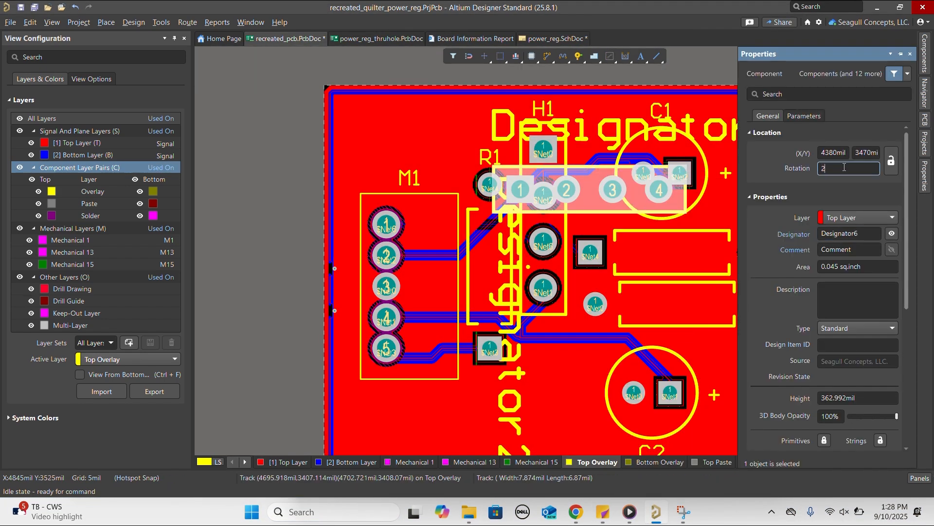
pyautogui.write('70')
pyautogui.press('Return')
pyautogui.moveTo(521, 235); pyautogui.dragTo(543, 195)
# - Look up R1 in the power_reg.SchDoc schematic and place an MFR-25FBF52-4K75 resistor near the R1 outline on the board
pyautogui.click(925, 145)
pyautogui.doubleClick(809, 277)
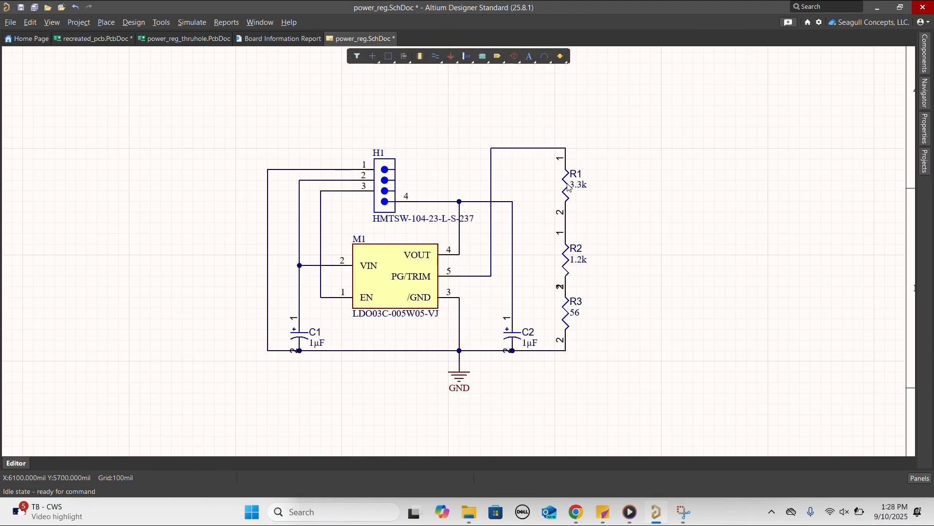
pyautogui.doubleClick(569, 187)
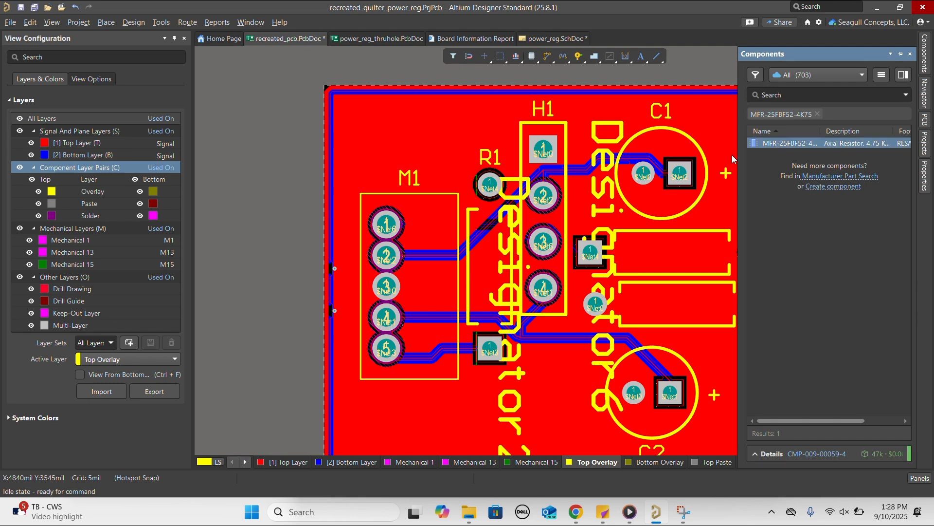
pyautogui.moveTo(732, 155); pyautogui.dragTo(512, 168)
# - Set the placed resistor's rotation to 90 and align it with the R1 pads
pyautogui.click(925, 177)
pyautogui.click(846, 168)
pyautogui.write('90')
pyautogui.press('Return')
pyautogui.moveTo(516, 132); pyautogui.dragTo(489, 266)
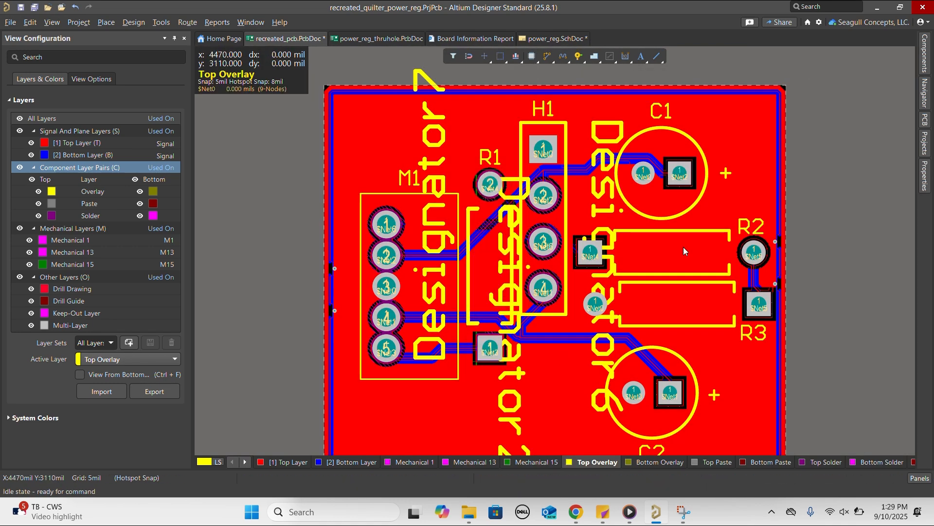
# - Place MFR-25FBF52-4K75 resistors on the R2 and R3 outlines, setting the R3 resistor's rotation to 180
pyautogui.press('p')
pyautogui.press('c')
pyautogui.moveTo(787, 144); pyautogui.dragTo(679, 303)
pyautogui.press('p')
pyautogui.press('c')
pyautogui.doubleClick(679, 303)
pyautogui.click(833, 168)
pyautogui.write('180')
pyautogui.press('Return')
pyautogui.click(691, 70)
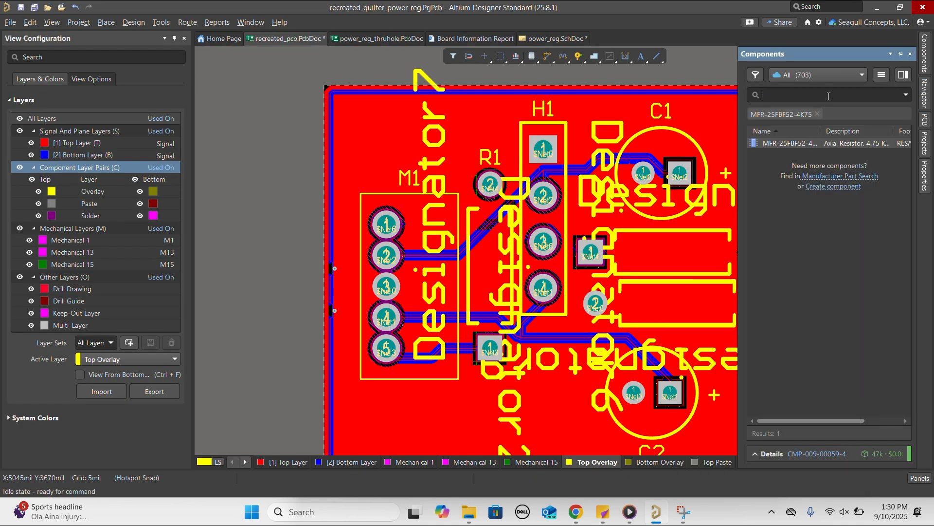
# - Find the capacitor in the component library and place it on the C1 and C2 outlines, each with a rotation of 180
pyautogui.hotkey('ctrl', 'v')
pyautogui.press('Return')
pyautogui.moveTo(782, 142); pyautogui.dragTo(662, 159)
pyautogui.doubleClick(662, 159)
pyautogui.click(848, 168)
pyautogui.write('180')
pyautogui.press('Return')
pyautogui.click(709, 135)
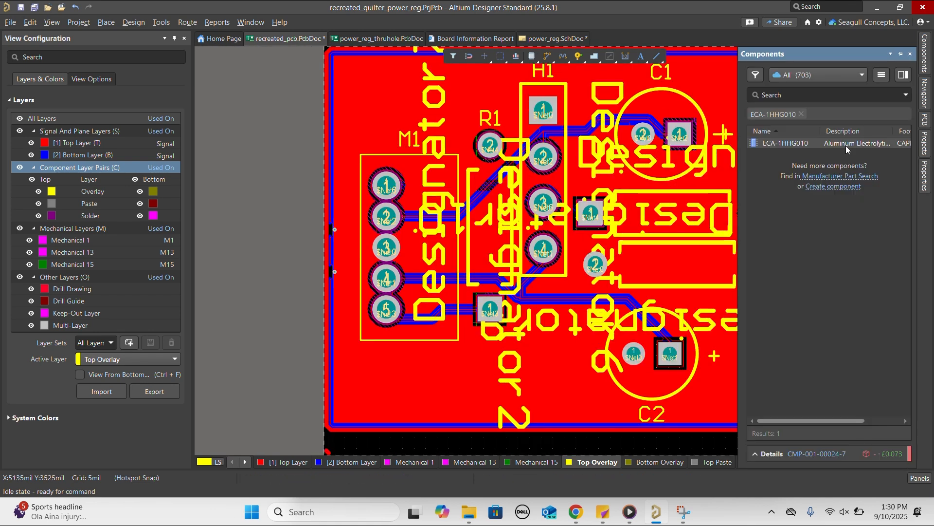
pyautogui.moveTo(794, 136); pyautogui.dragTo(648, 353)
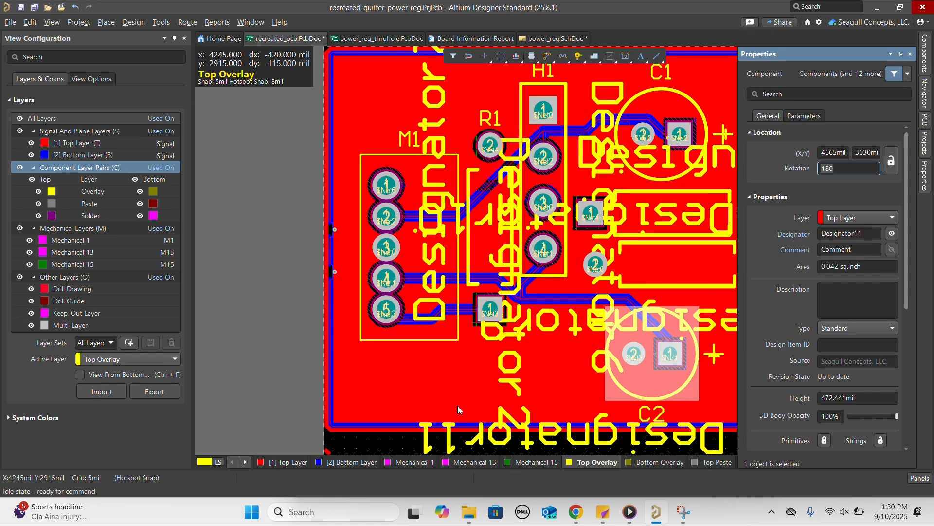
pyautogui.click(458, 408)
# - Show only the component layer pairs and clear the Designator11 text below C2
pyautogui.click(20, 169)
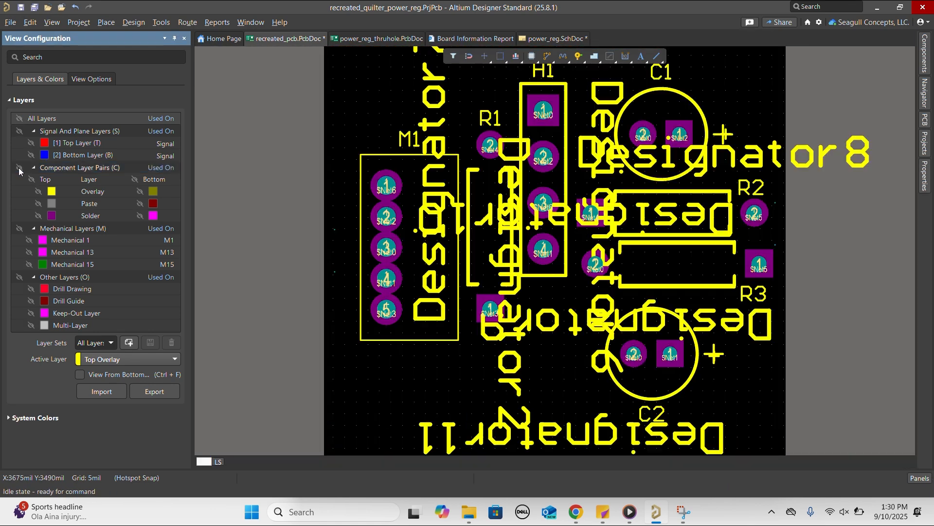
pyautogui.doubleClick(563, 427)
pyautogui.click(571, 429)
pyautogui.scroll(-1, 571, 427)
pyautogui.moveTo(570, 391); pyautogui.dragTo(517, 395)
pyautogui.doubleClick(555, 401)
pyautogui.press('Delete')
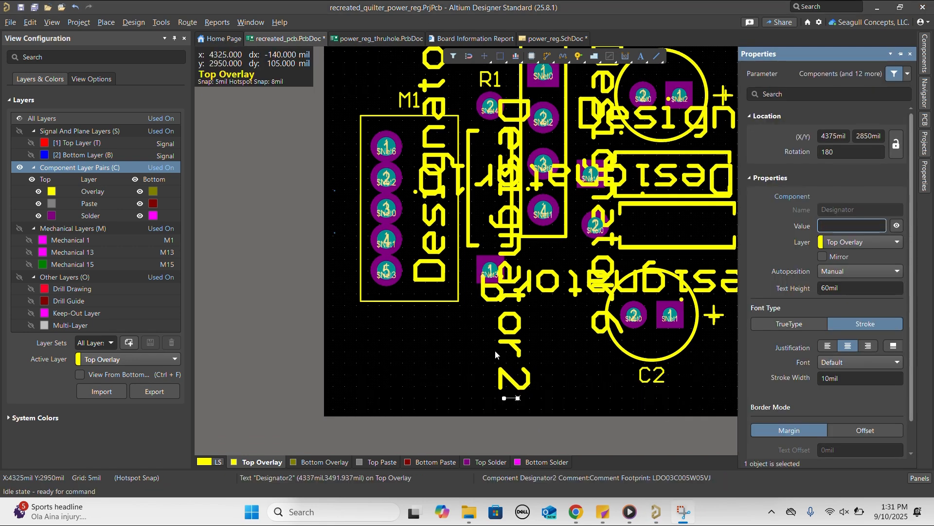
# - Check the leftover Designator2, Designator7 and Designator8 overlay texts by selecting each one in turn
pyautogui.click(509, 332)
pyautogui.scroll(2, 505, 324)
pyautogui.click(435, 118)
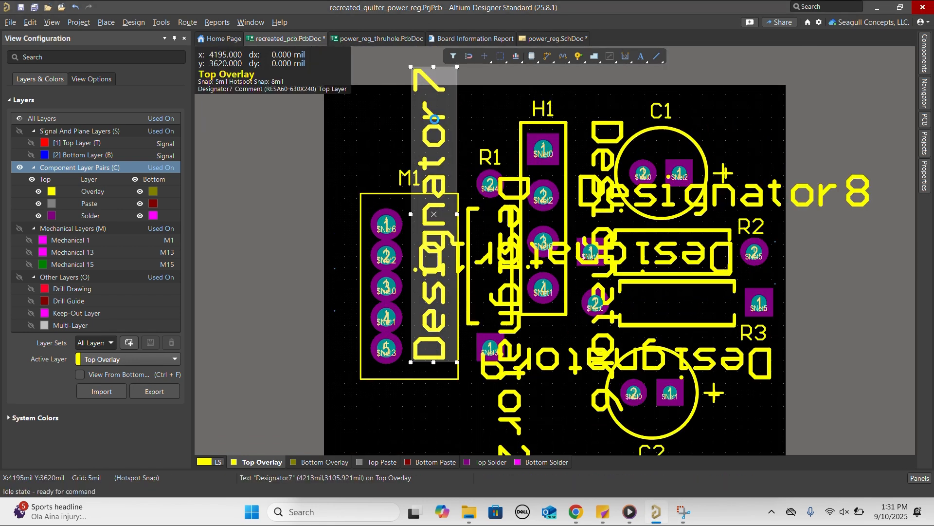
pyautogui.click(863, 195)
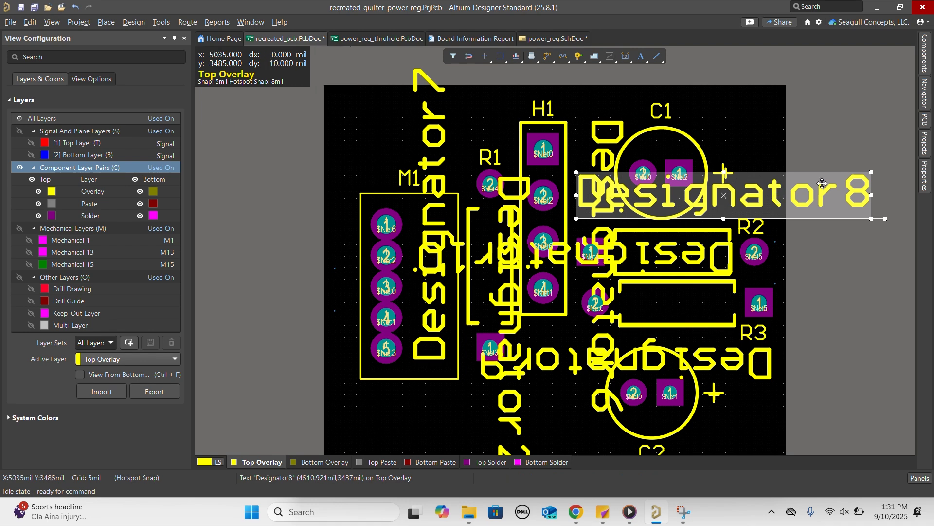
pyautogui.scroll(-2, 740, 266)
pyautogui.click(741, 269)
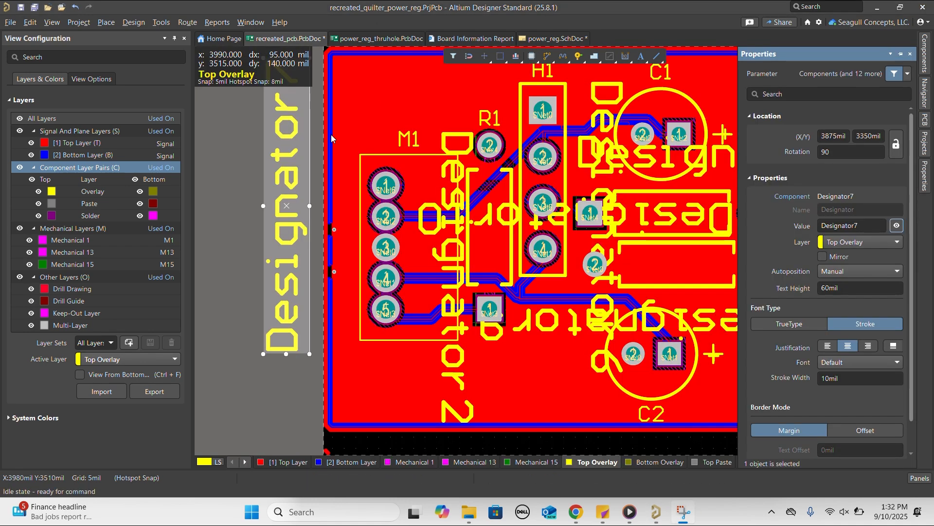
# - Hide the vertical Designator7 text beside the board and the Designator2 text over M1
pyautogui.rightClick(288, 181)
pyautogui.click(326, 489)
pyautogui.click(897, 226)
pyautogui.click(455, 336)
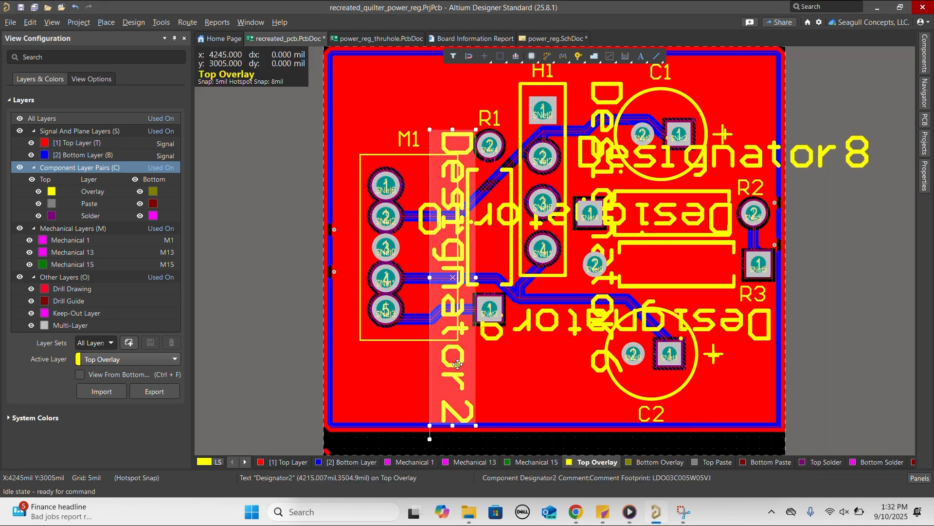
pyautogui.doubleClick(455, 329)
pyautogui.click(898, 227)
# - Hide the upside-down designator text above C2 and the Designator10 text across R2
pyautogui.doubleClick(701, 319)
pyautogui.click(897, 227)
pyautogui.doubleClick(701, 219)
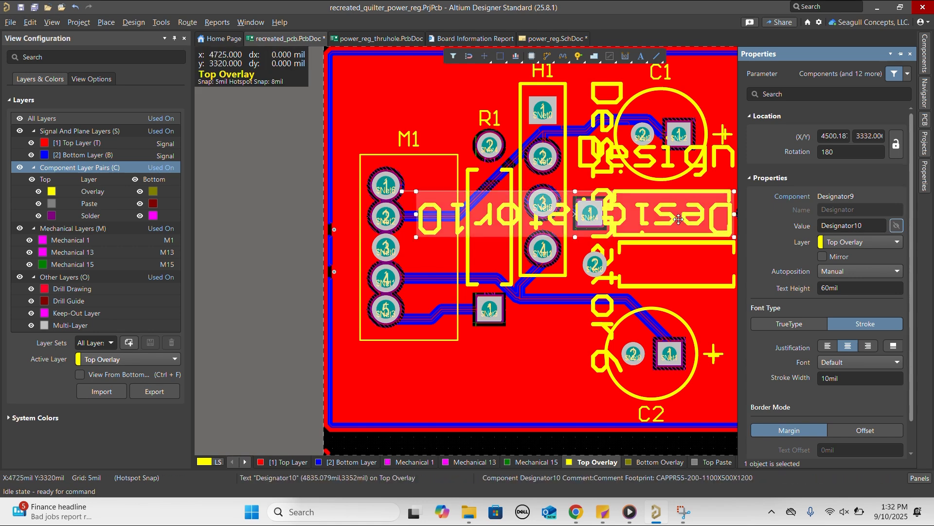
pyautogui.click(898, 228)
# - Hide the vertical designator text between H1 and the resistors, and the Designator8 text across C1
pyautogui.click(603, 306)
pyautogui.click(897, 226)
pyautogui.click(592, 155)
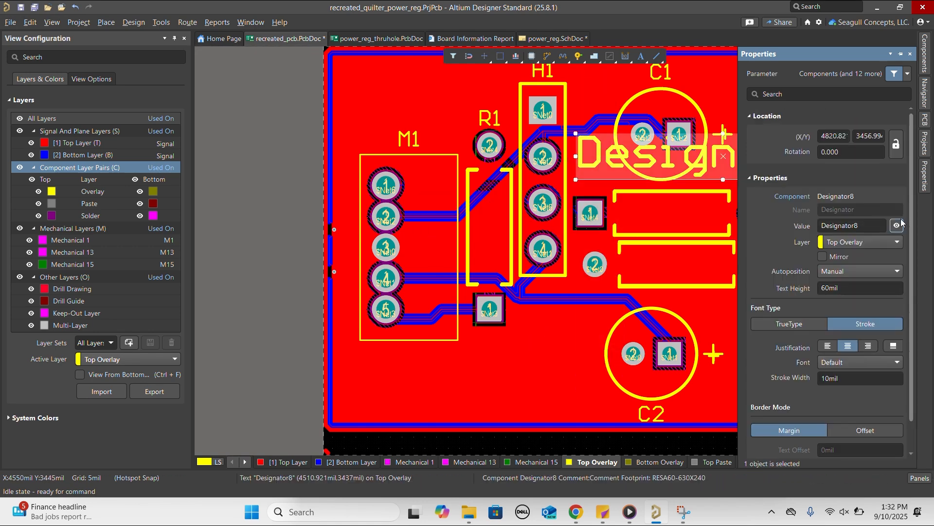
pyautogui.click(897, 225)
pyautogui.click(560, 334)
# - Delete the duplicate plus-sign polarity markings beside capacitors C1 and C2
pyautogui.click(716, 134)
pyautogui.press('Delete')
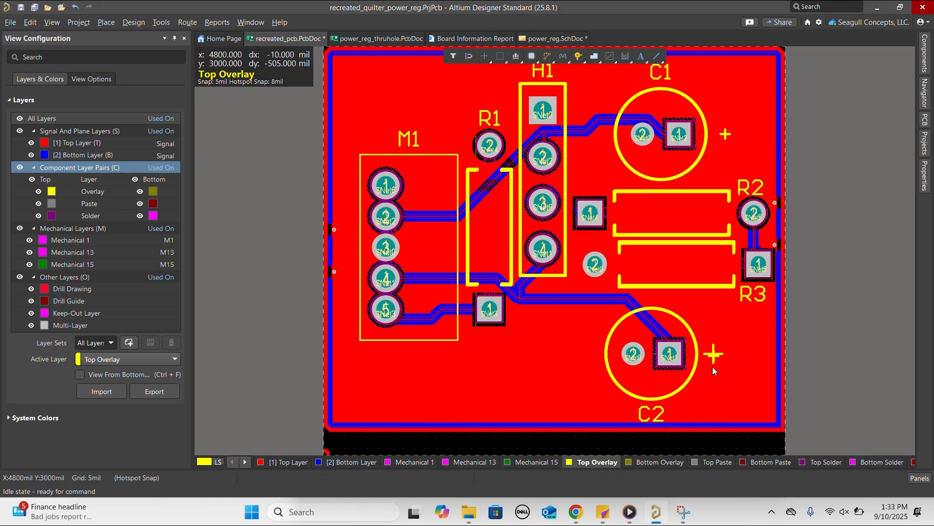
pyautogui.click(704, 354)
pyautogui.press('Delete')
pyautogui.scroll(2, 557, 214)
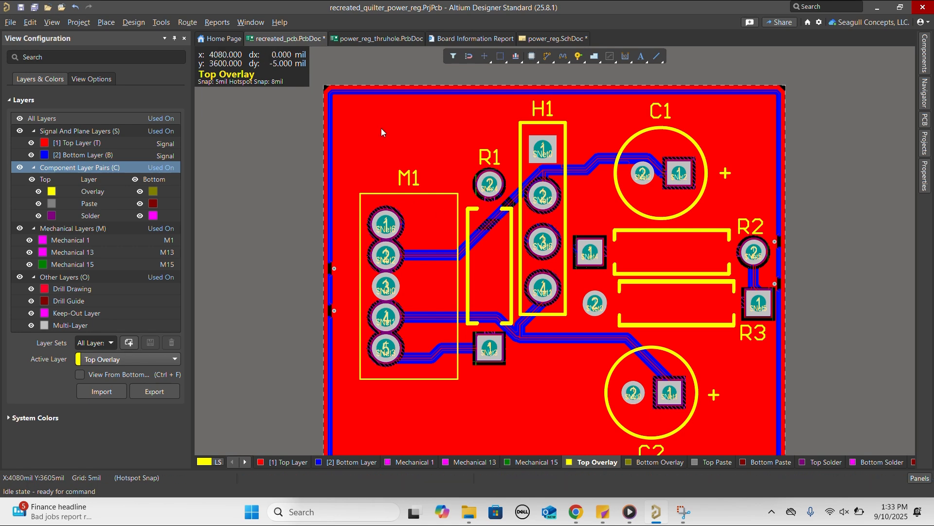
# - Inspect the populated board in 3D from above and at a tilt, then restore the top-down view
pyautogui.press('3')
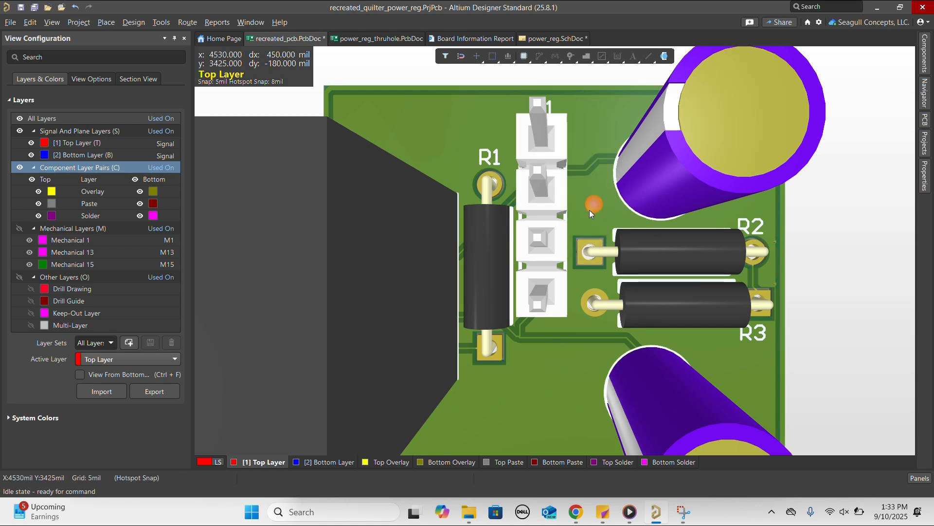
pyautogui.keyDown('ctrl'); pyautogui.scroll(-5, 588, 206); pyautogui.keyUp('ctrl')
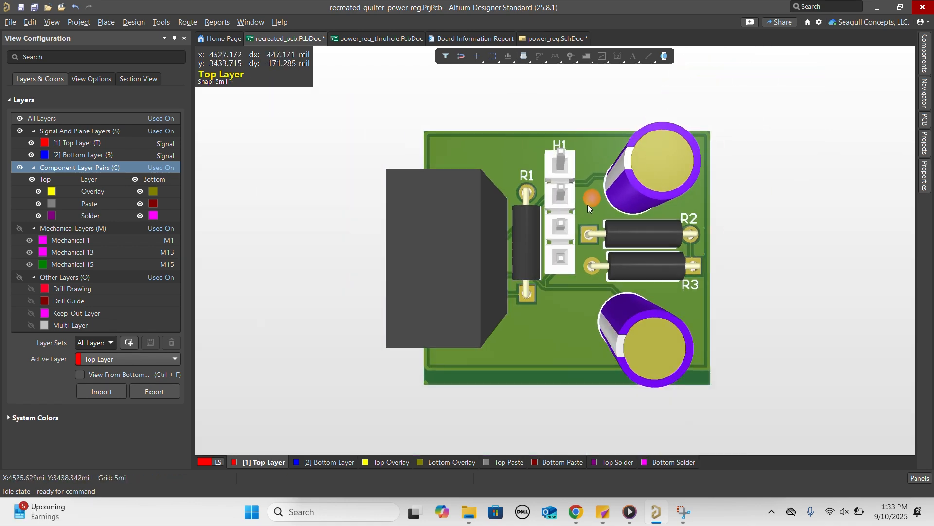
pyautogui.scroll(-2, 588, 205)
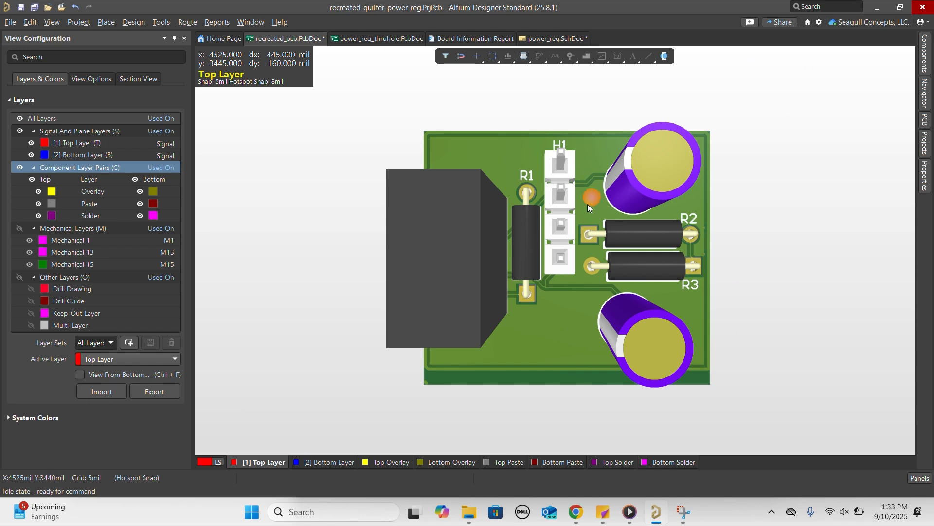
pyautogui.press('shift')
pyautogui.keyDown('shift'); pyautogui.moveTo(580, 225); pyautogui.dragTo(582, 31, button='right'); pyautogui.keyUp('shift')
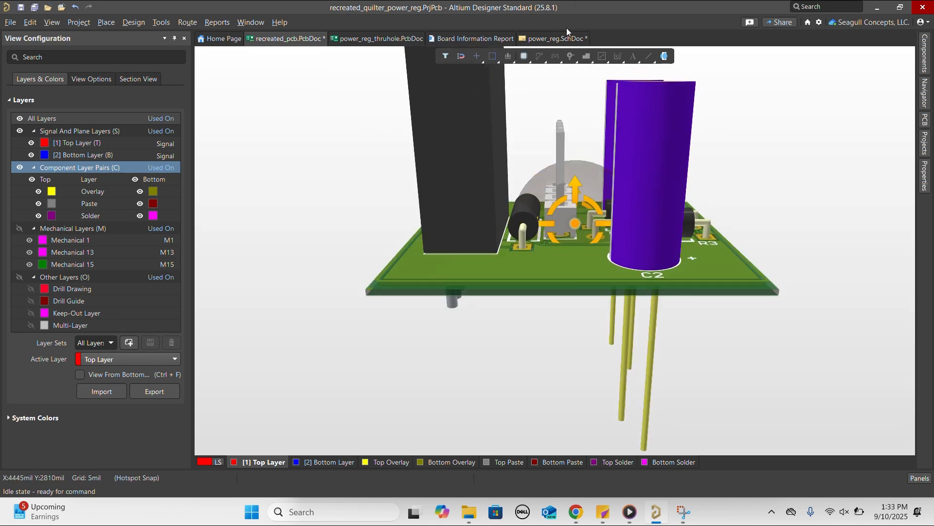
pyautogui.hotkey('ctrl', 'f')
pyautogui.hotkey('ctrl', 'f')
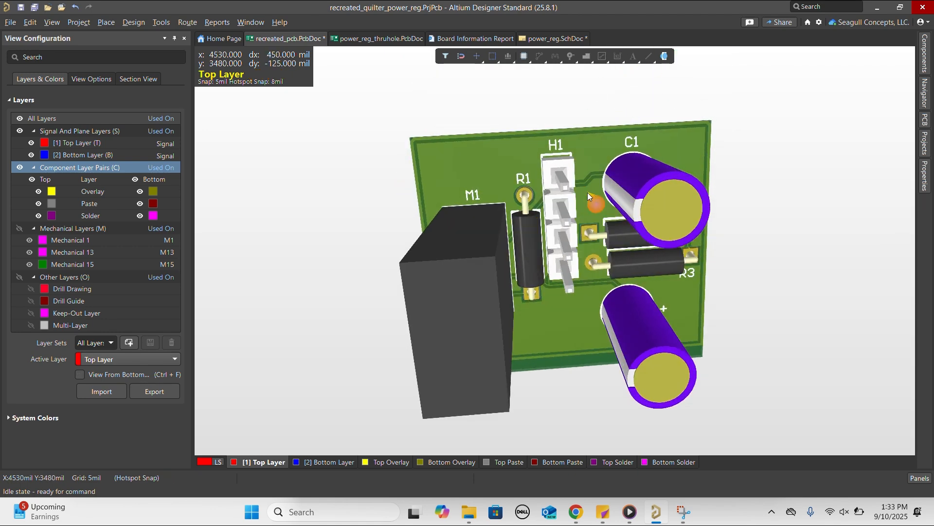
pyautogui.press('0')
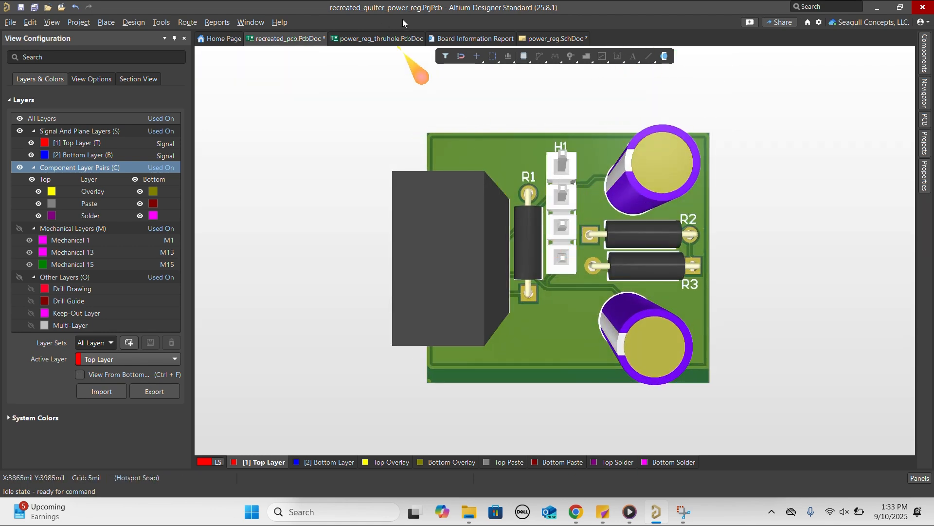